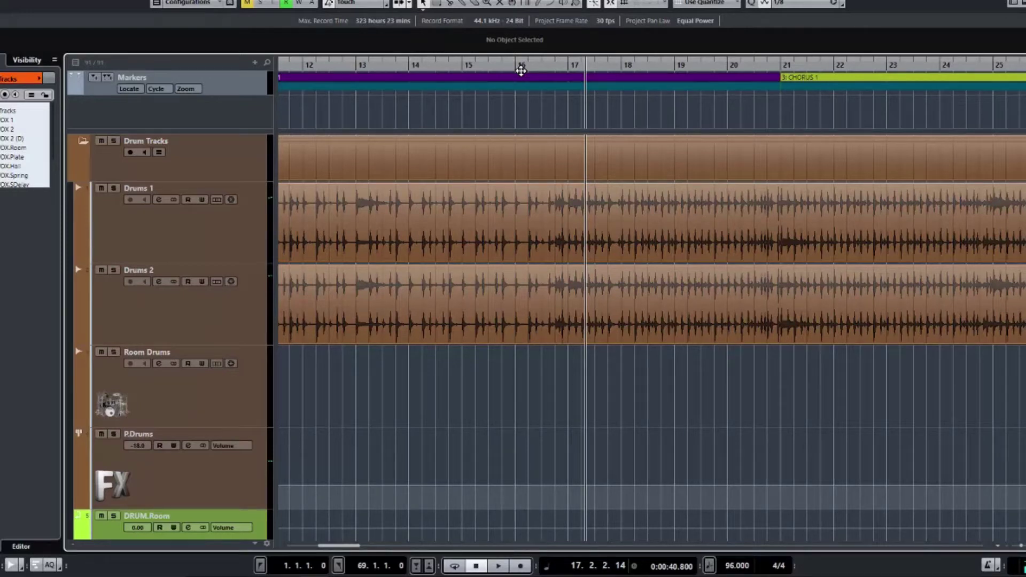
Step: Look over the drum tracks across the song sections and play back the drums leading into Chorus 1
scroll(538, 120, down, 5)
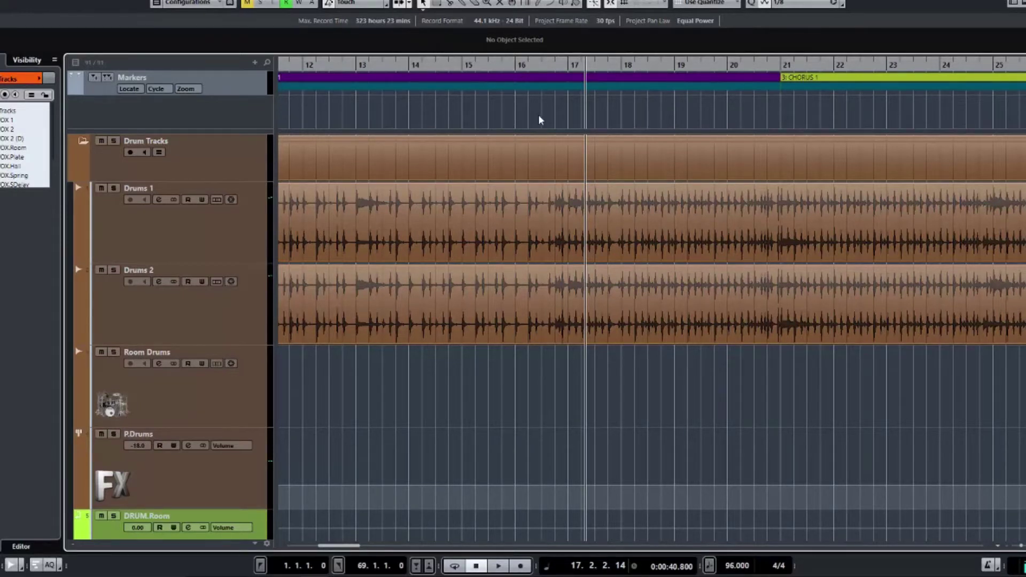
scroll(539, 119, down, 2)
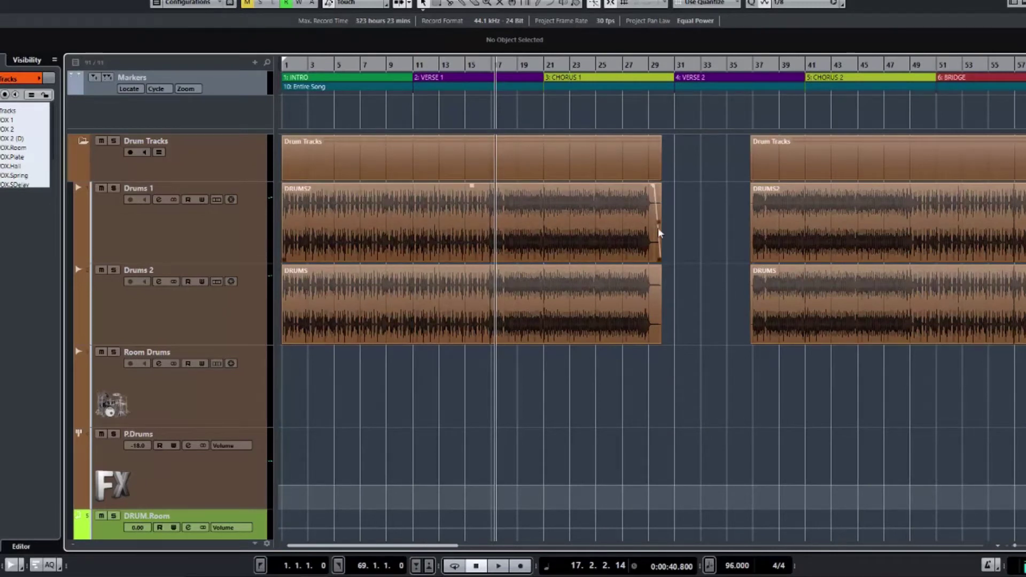
scroll(806, 232, right, 3)
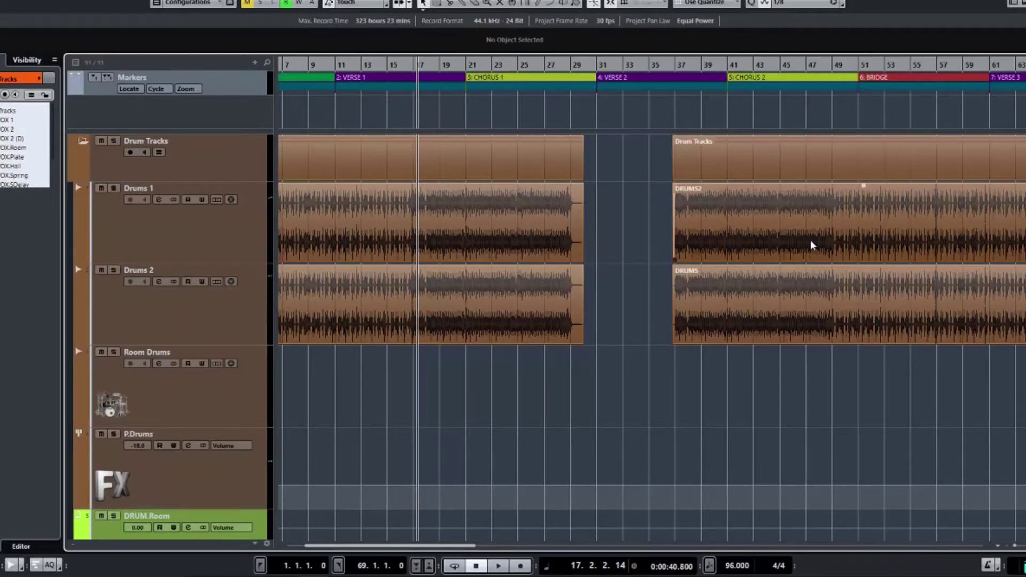
scroll(737, 259, up, 4)
scroll(737, 259, down, 8)
scroll(737, 262, up, 6)
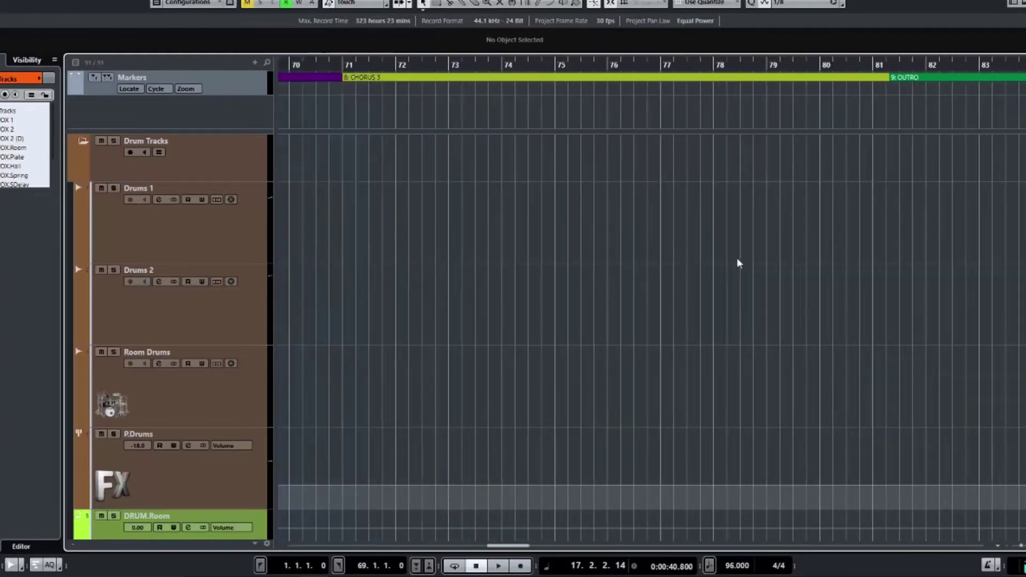
scroll(737, 260, left, 10)
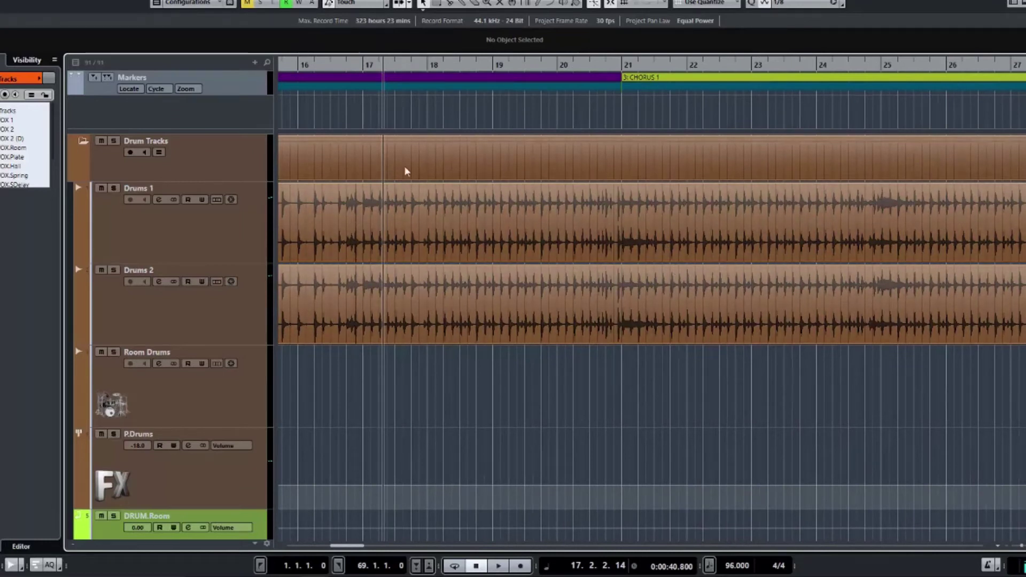
key(space)
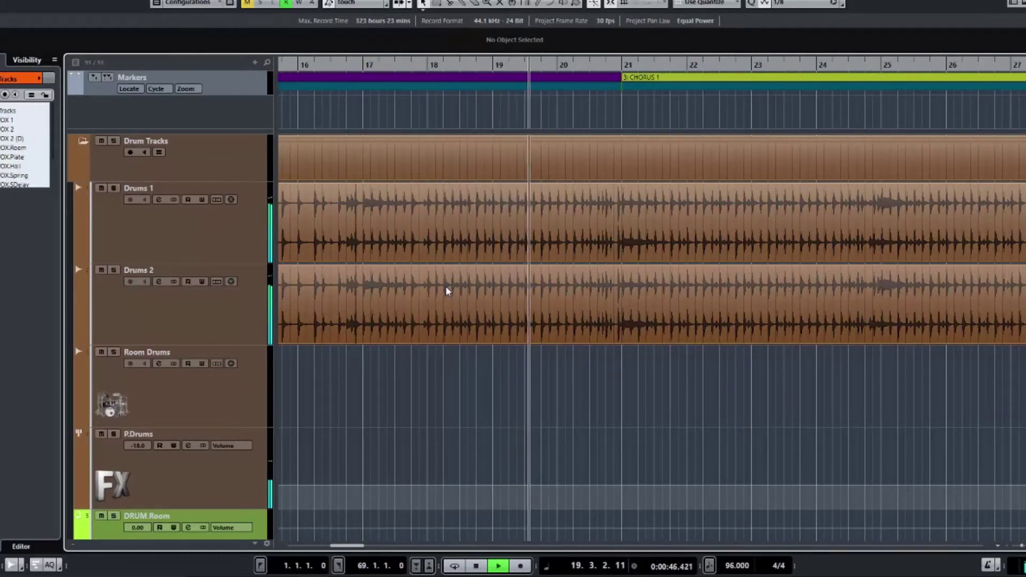
key(space)
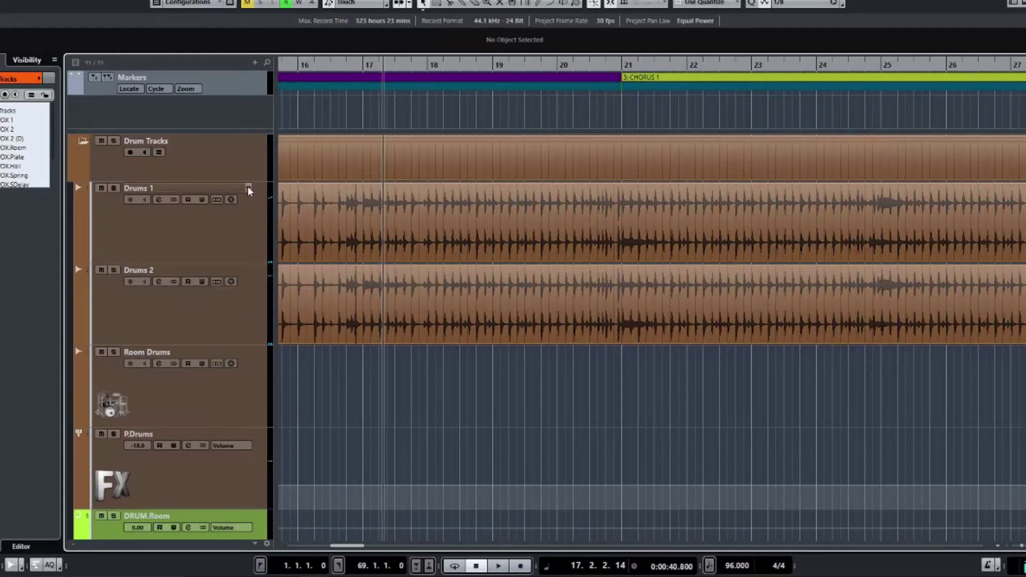
Step: Add a stereo audio track named Tambo below Drums 2, routed to DRUMS STEM, and enlarge its height
click(255, 65)
click(230, 252)
click(232, 324)
click(256, 64)
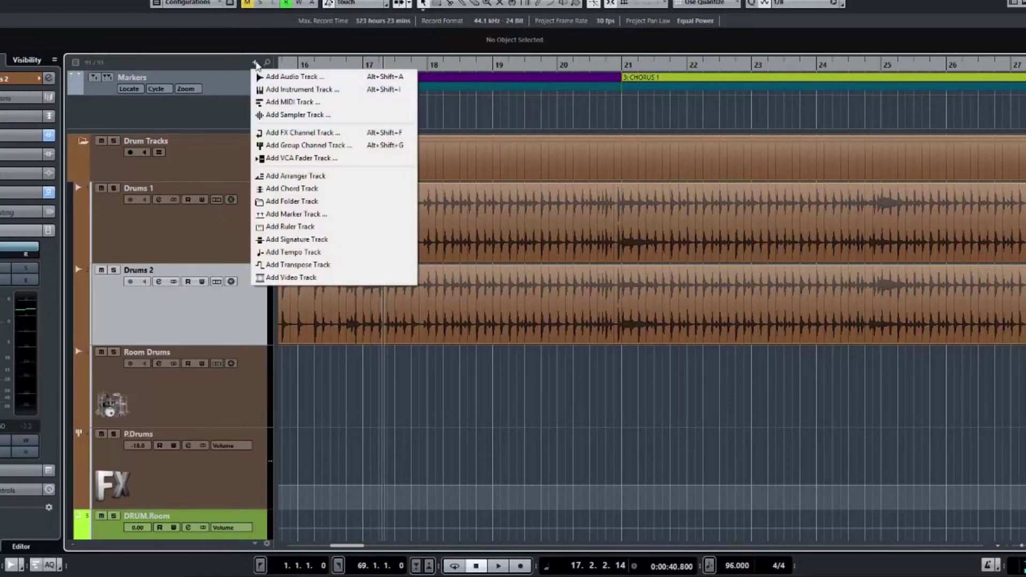
click(292, 75)
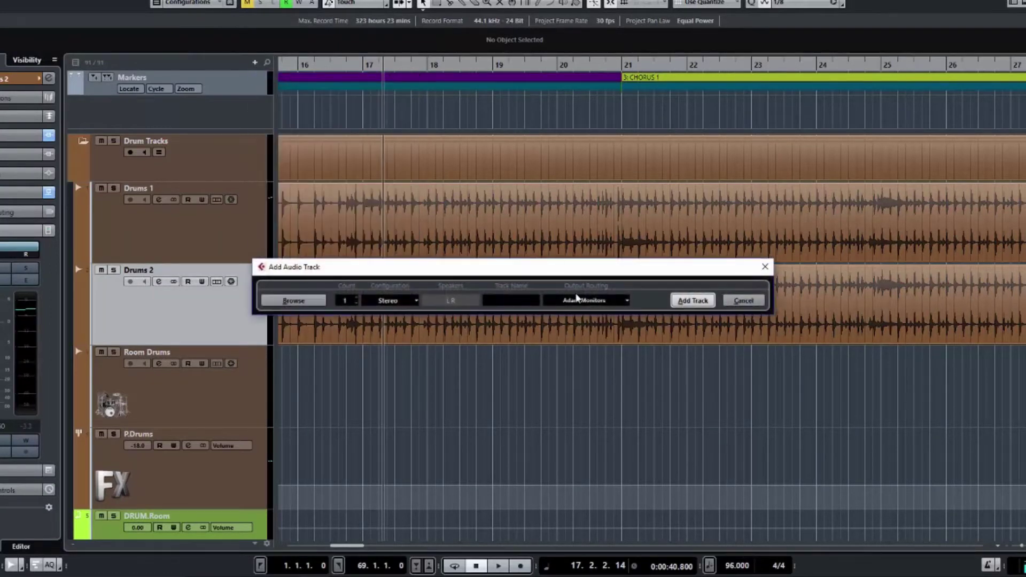
text(Tambo)
click(620, 300)
scroll(592, 474, down, 5)
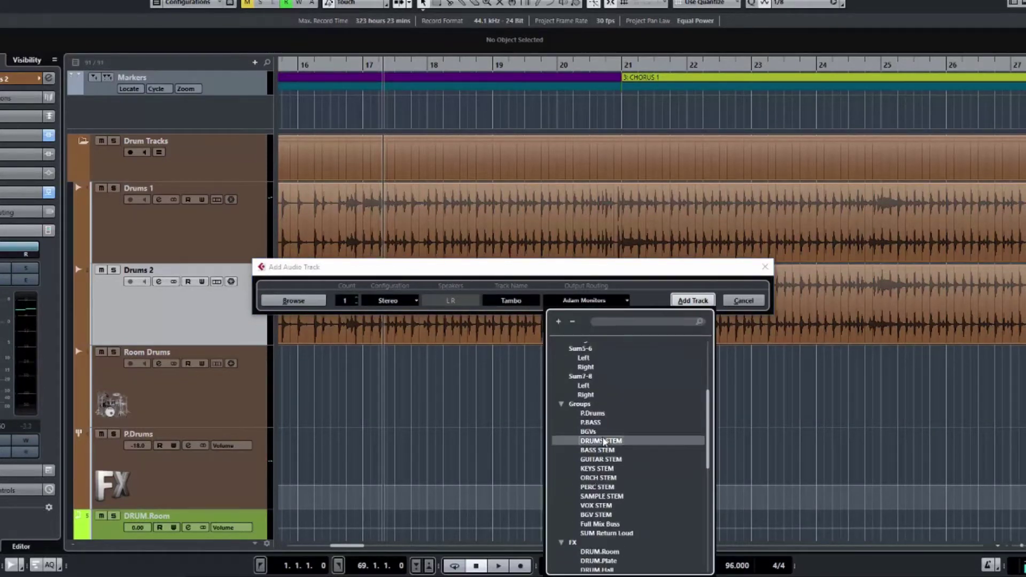
click(604, 442)
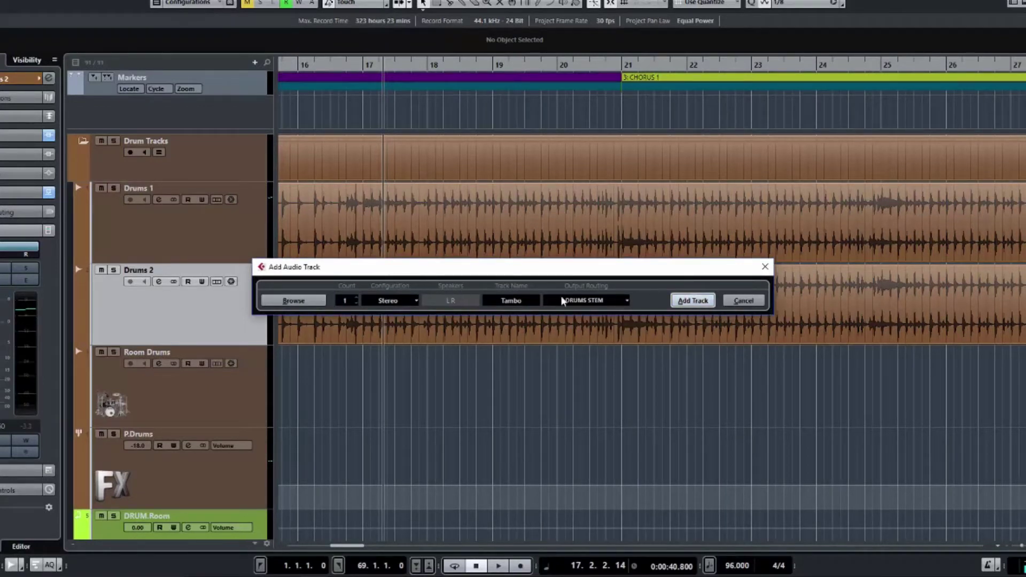
click(693, 301)
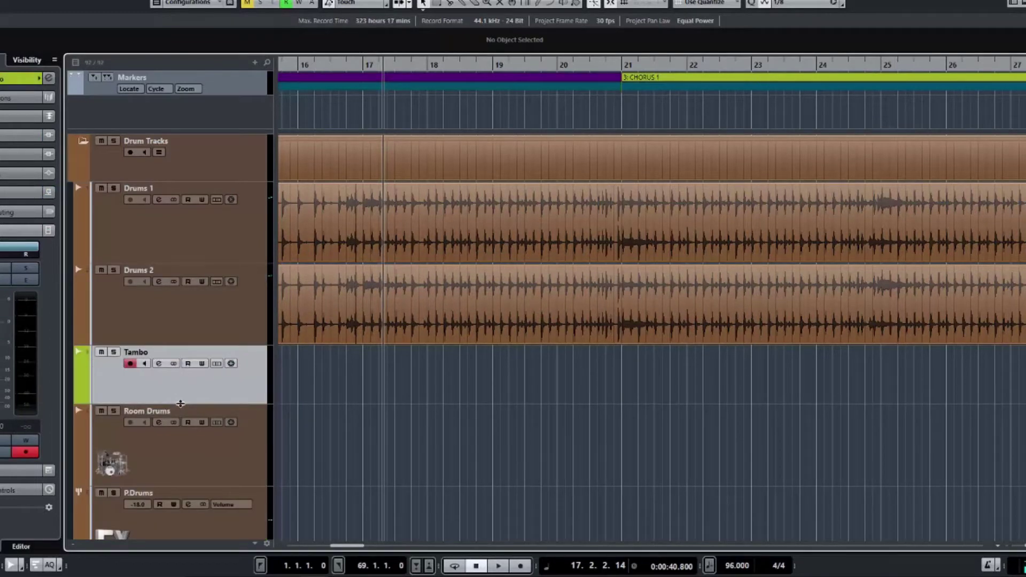
drag(180, 403, 169, 497)
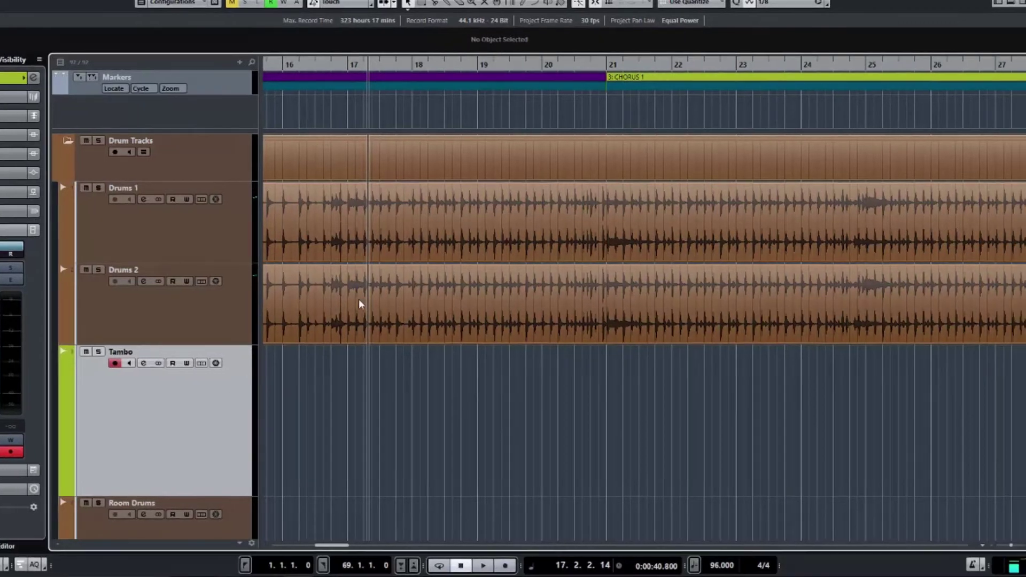
Step: Show the media browser and search the Loops & Samples collection for "tamb"
click(995, 2)
click(980, 157)
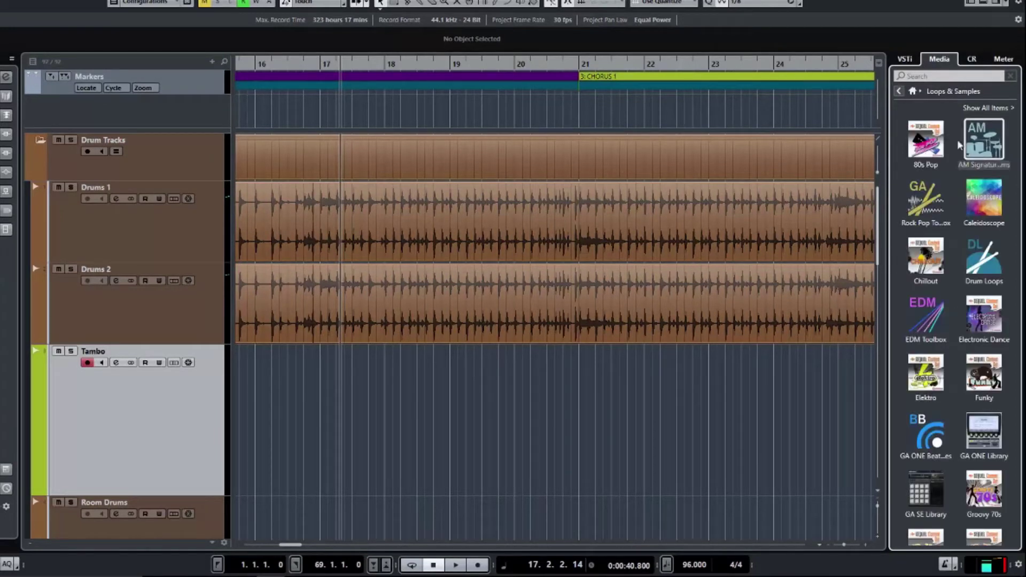
click(900, 91)
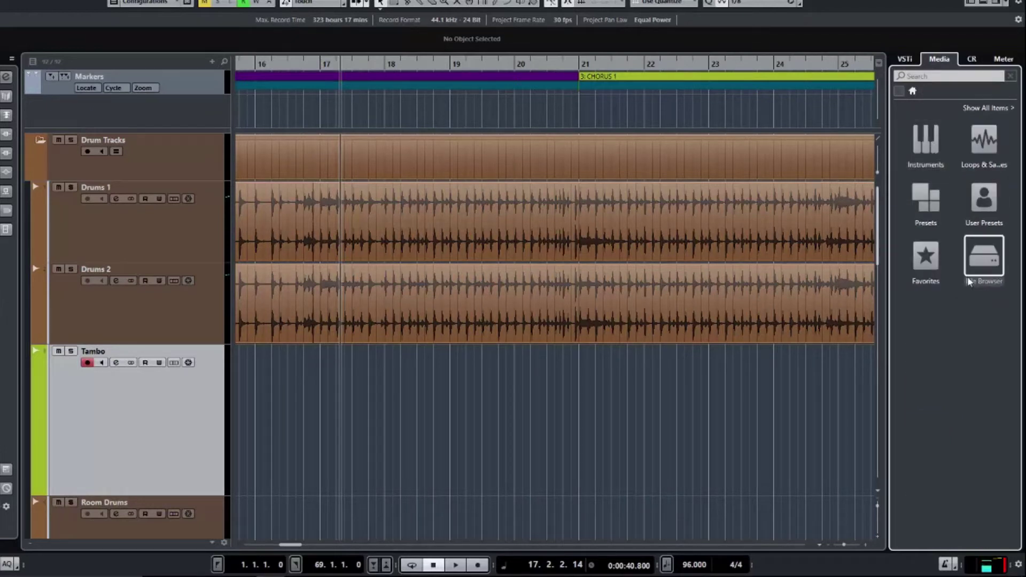
click(984, 142)
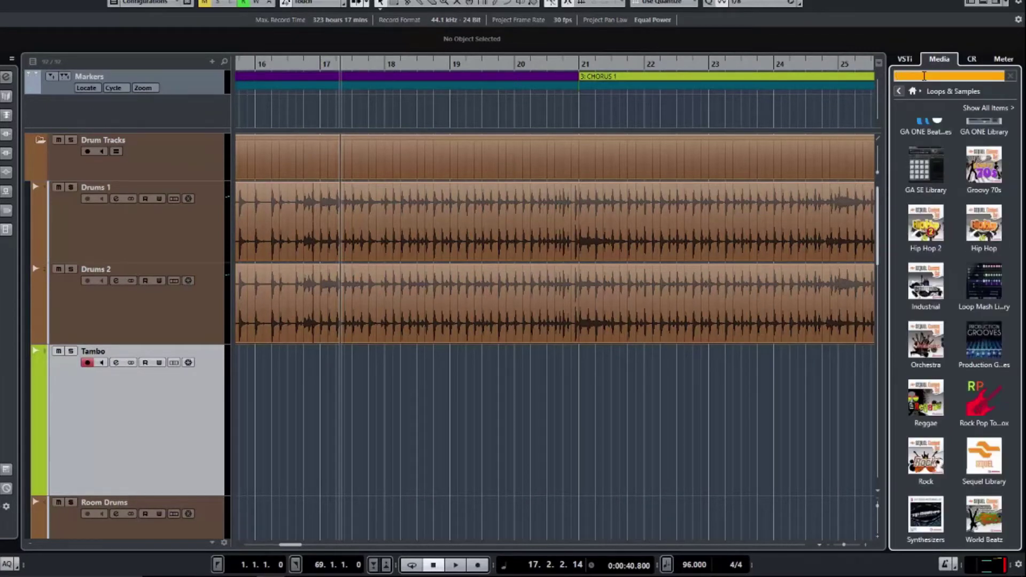
text(tamb)
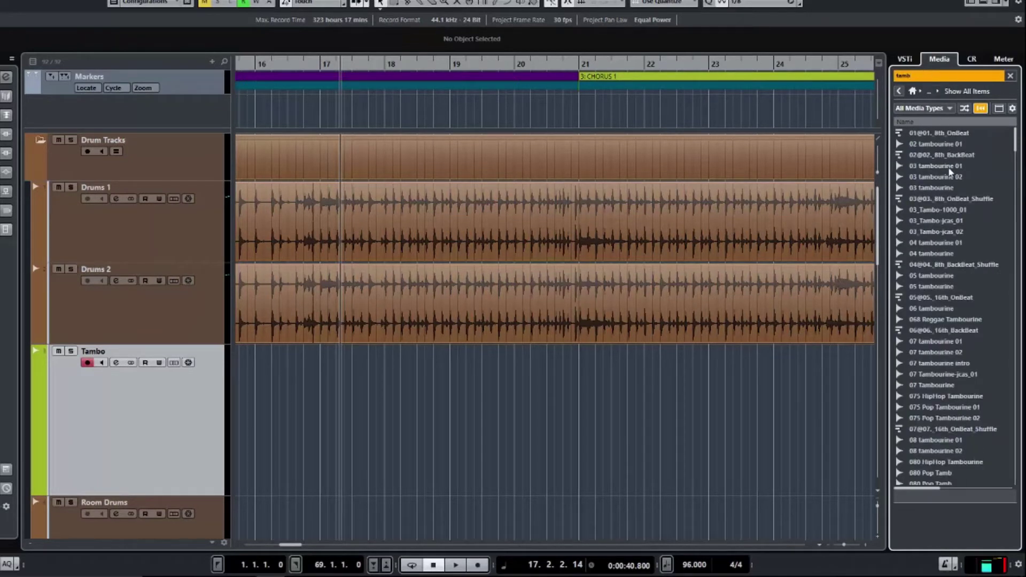
Step: Audition several tambourine samples, including 02 tambourine 01, 03_Tambo-jcas_01 and 04 tambourine 01, and select 03 tambourine 01
click(938, 165)
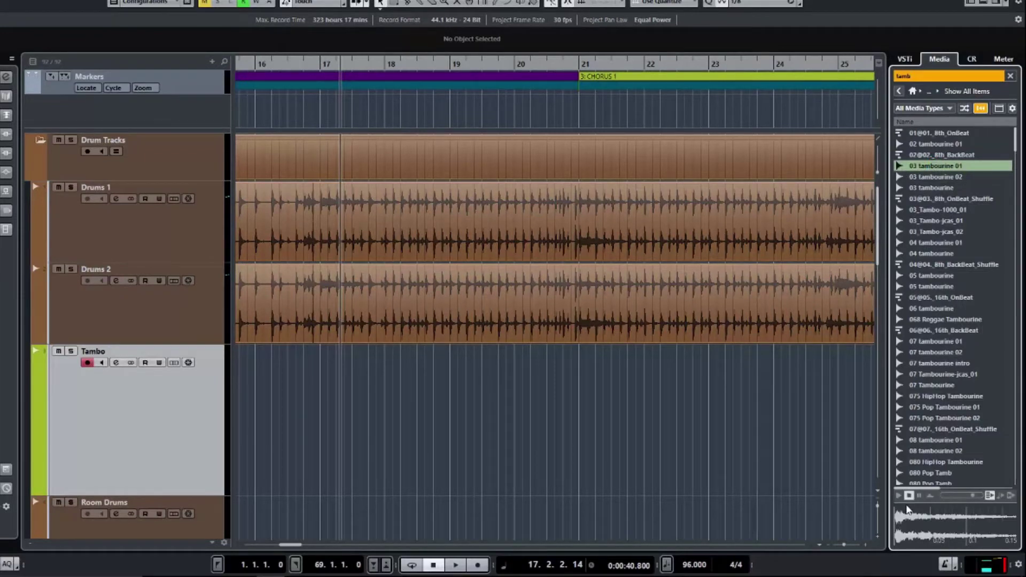
click(899, 497)
click(899, 496)
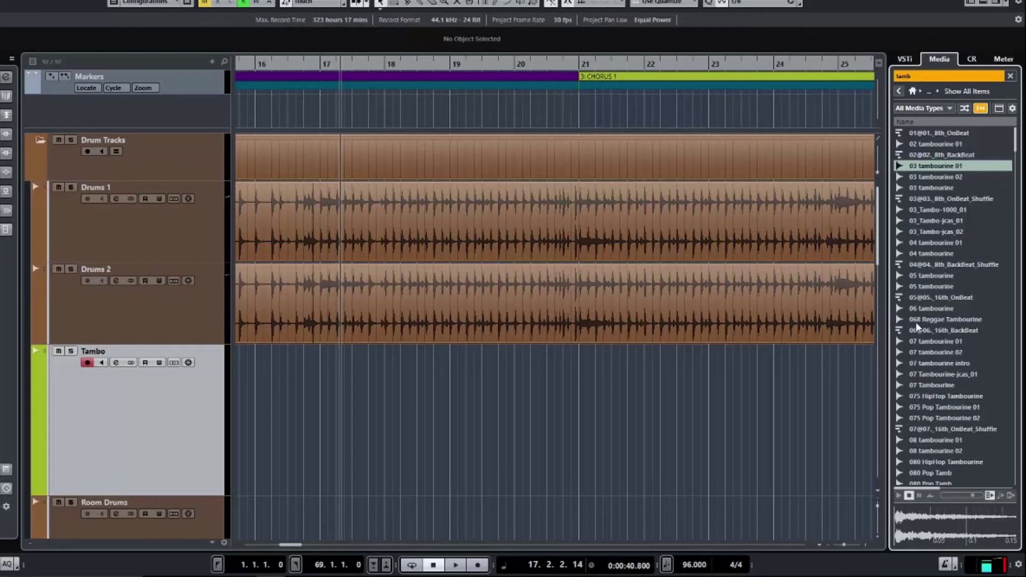
click(904, 178)
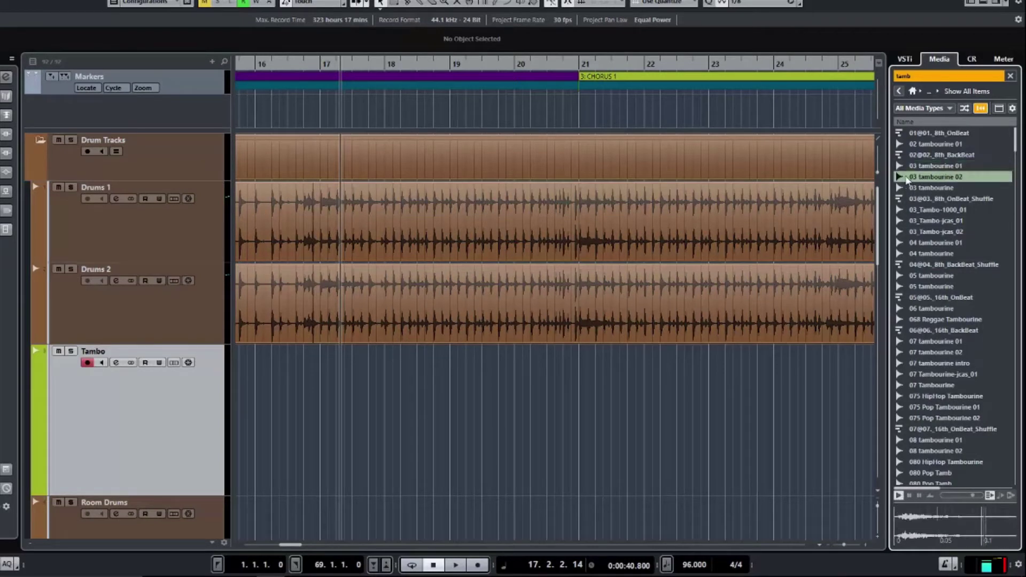
click(918, 189)
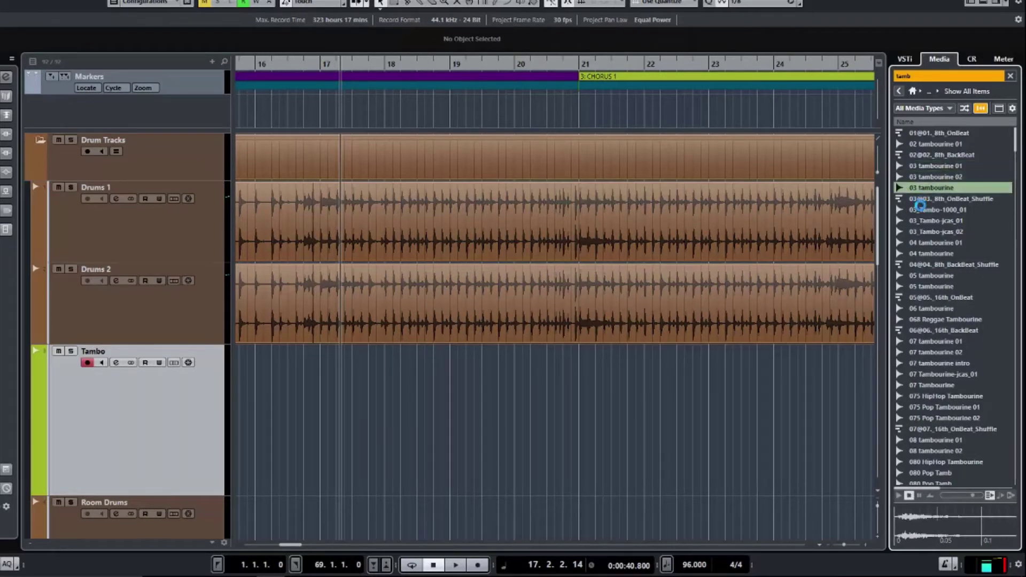
click(923, 220)
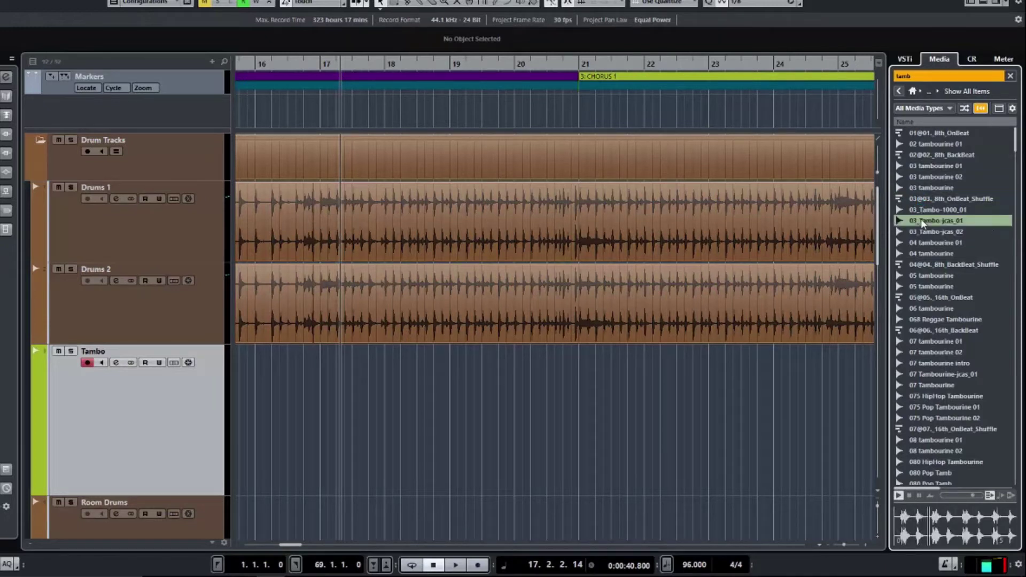
click(926, 243)
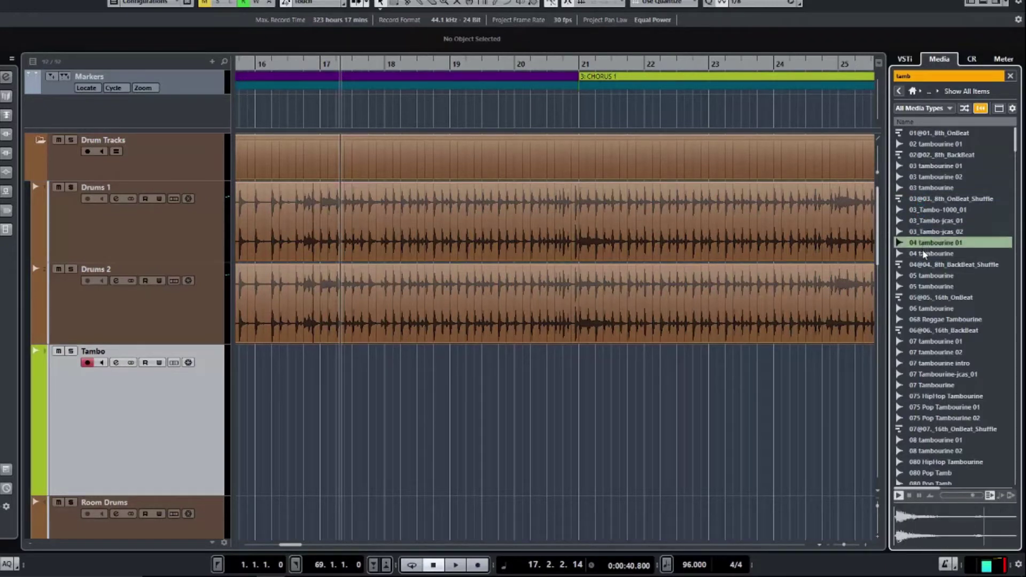
click(925, 254)
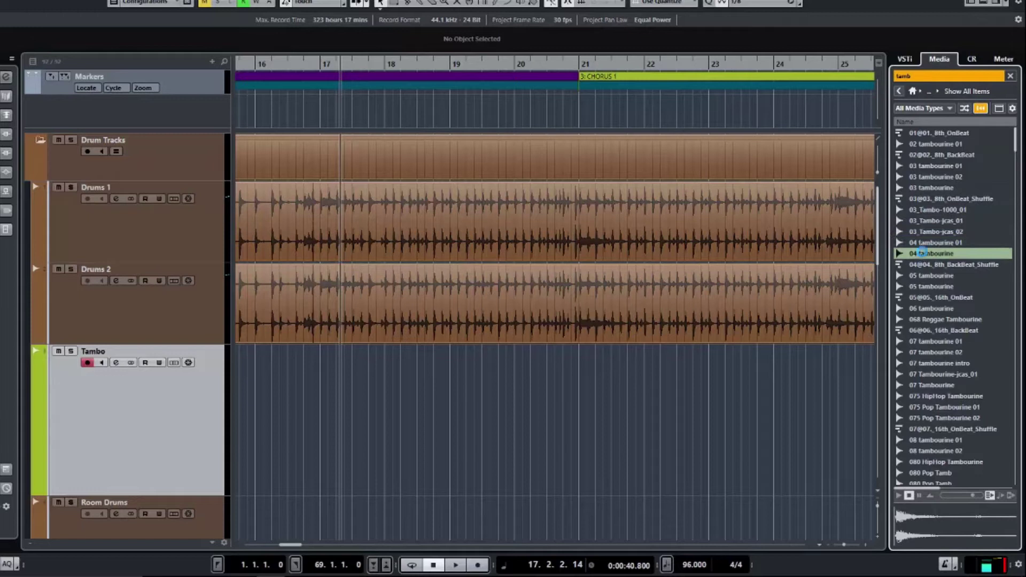
click(927, 167)
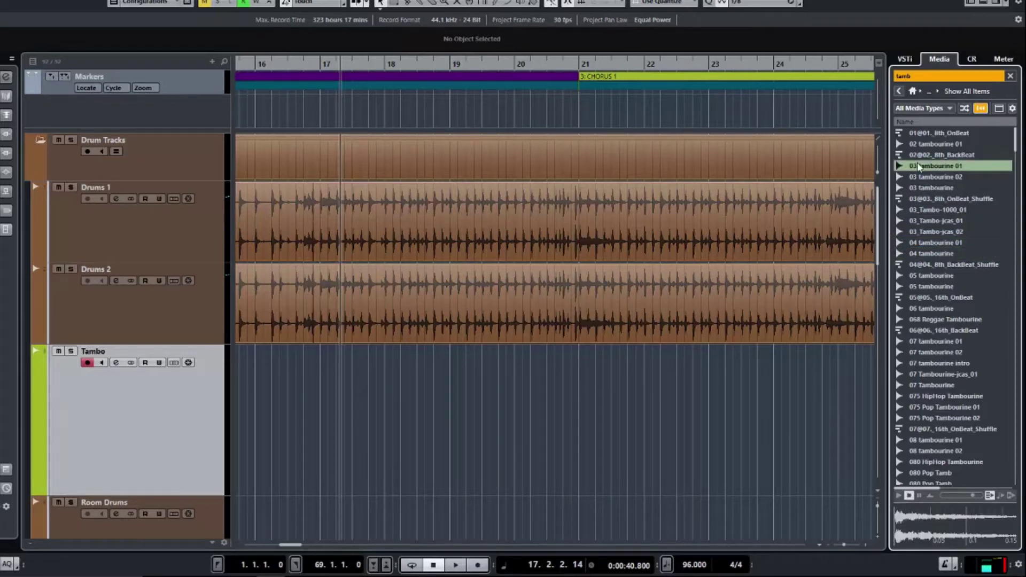
click(919, 147)
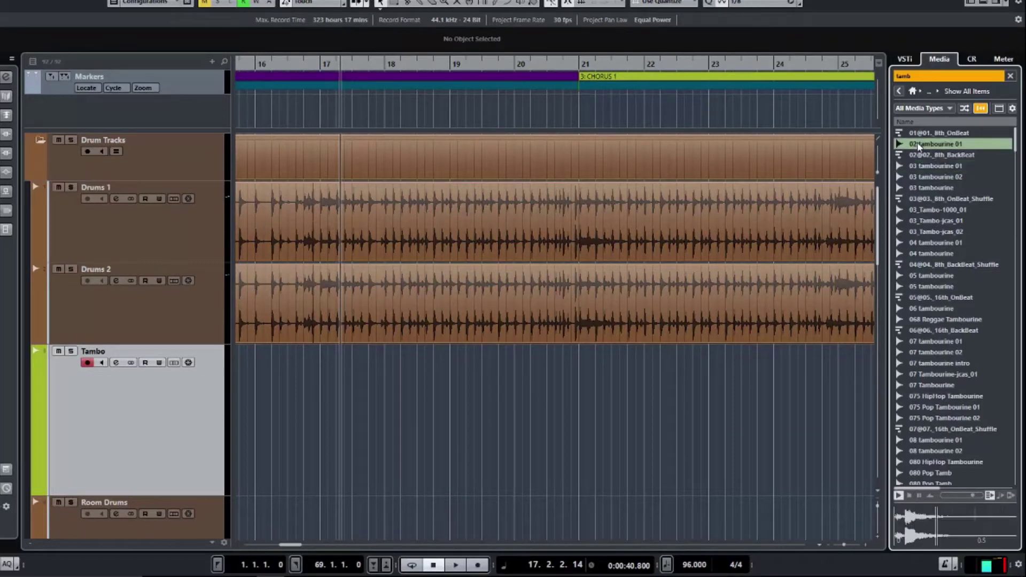
click(921, 167)
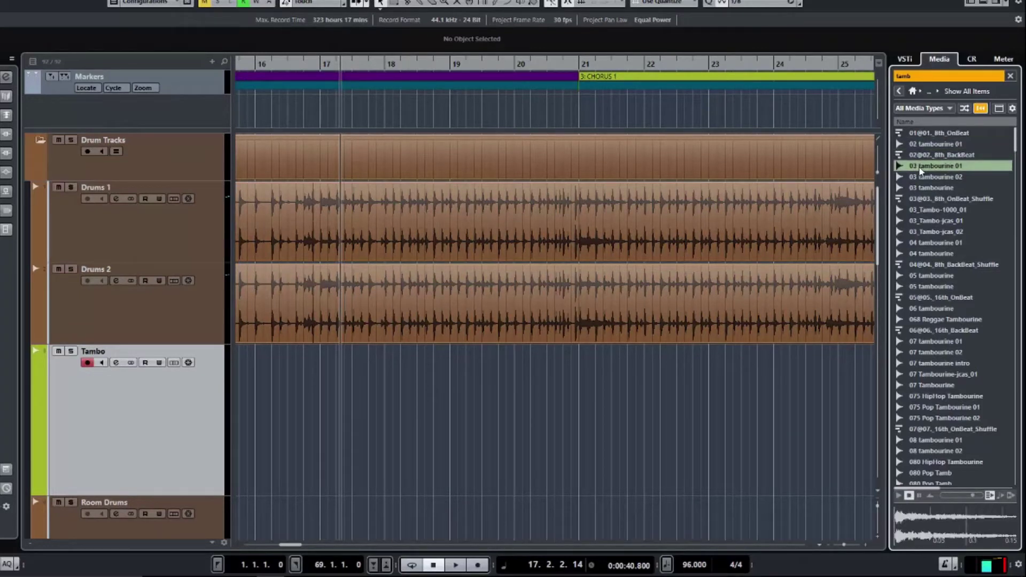
Step: Place the 03 tambourine 01 sample on the Tambo track at 17.2.3 and repeat it back-to-back from about 16.2 to 18.2
drag(920, 170, 347, 412)
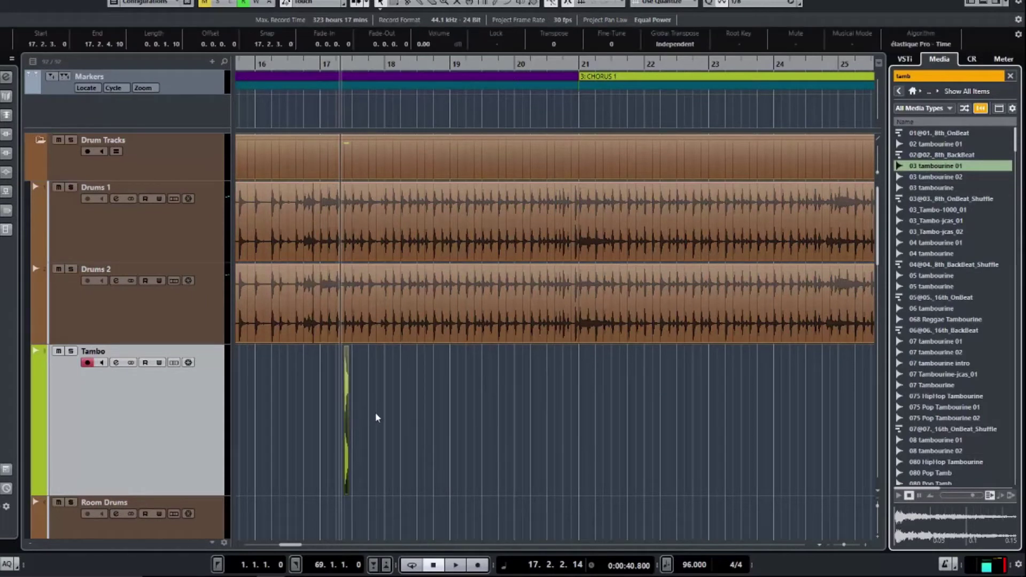
scroll(373, 408, up, 6)
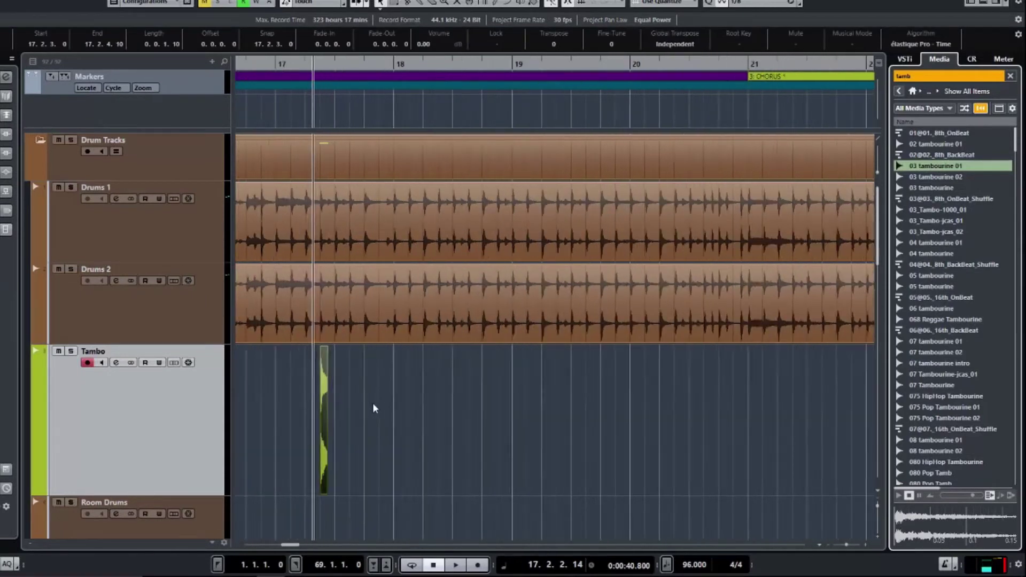
scroll(374, 407, left, 3)
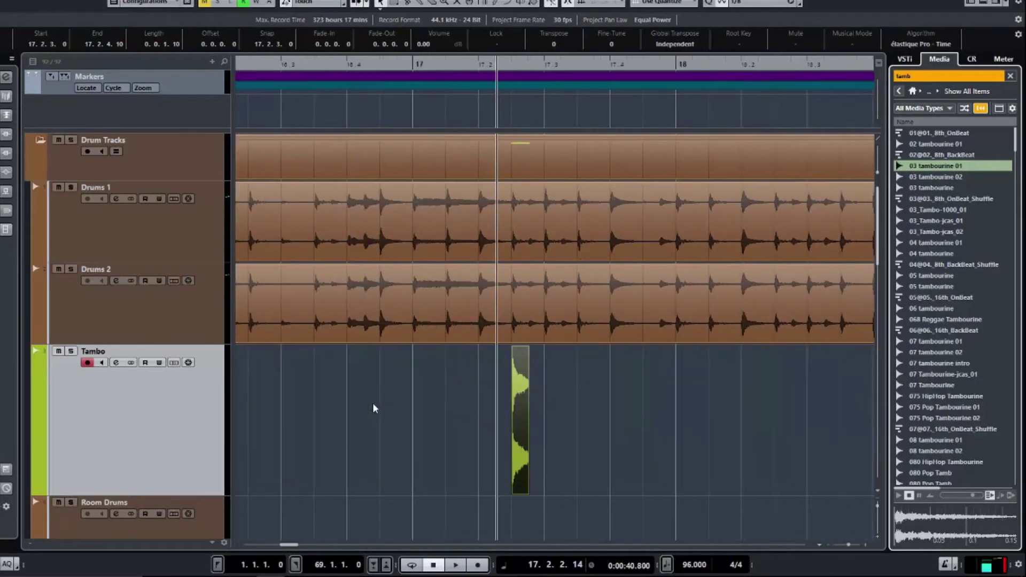
scroll(373, 408, left, 1)
drag(583, 425, 801, 405)
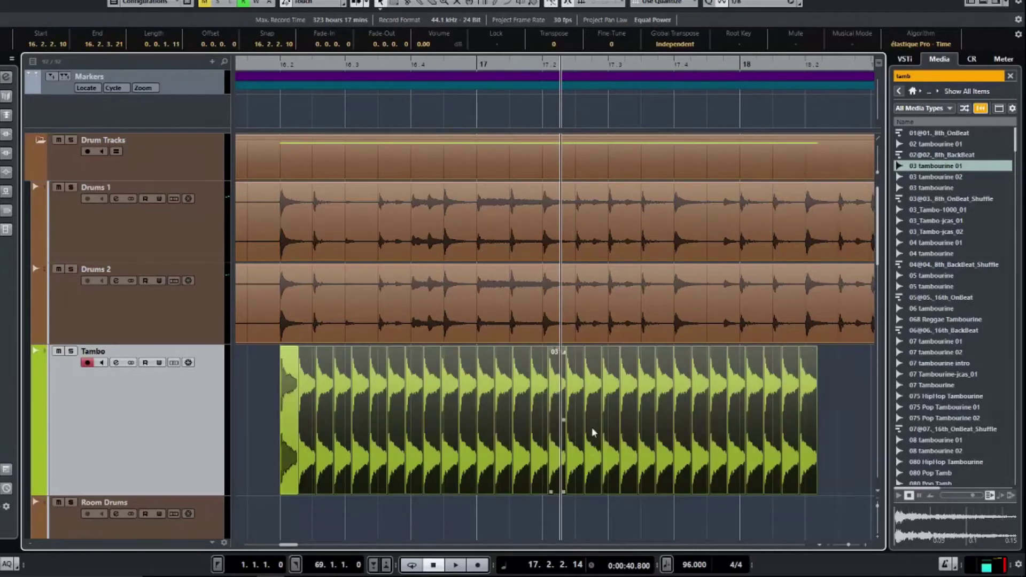
click(835, 446)
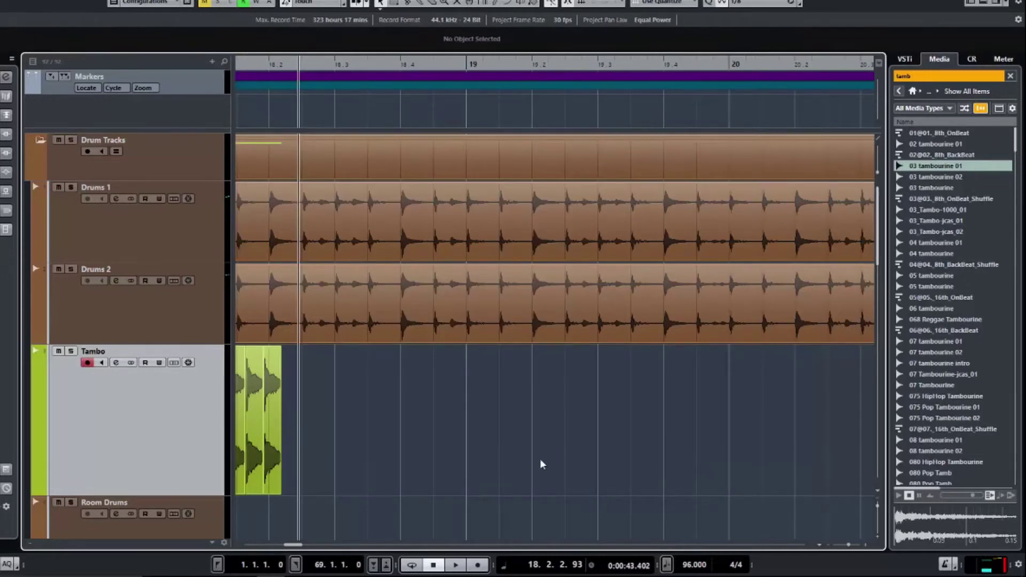
Step: Bring the whole run of tambourine hits into view and hide the media browser
scroll(483, 443, left, 7)
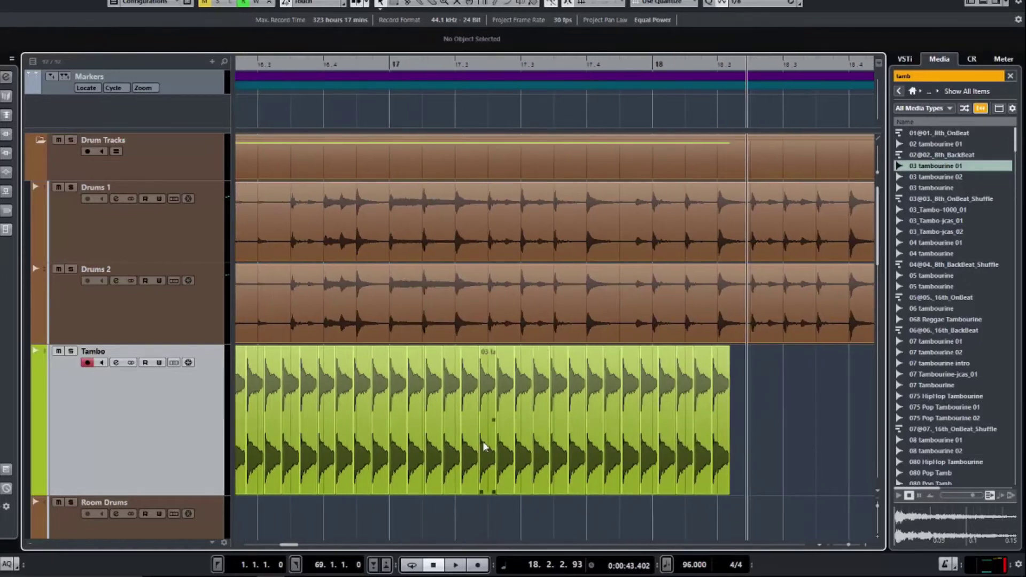
scroll(483, 443, down, 1)
scroll(482, 442, down, 2)
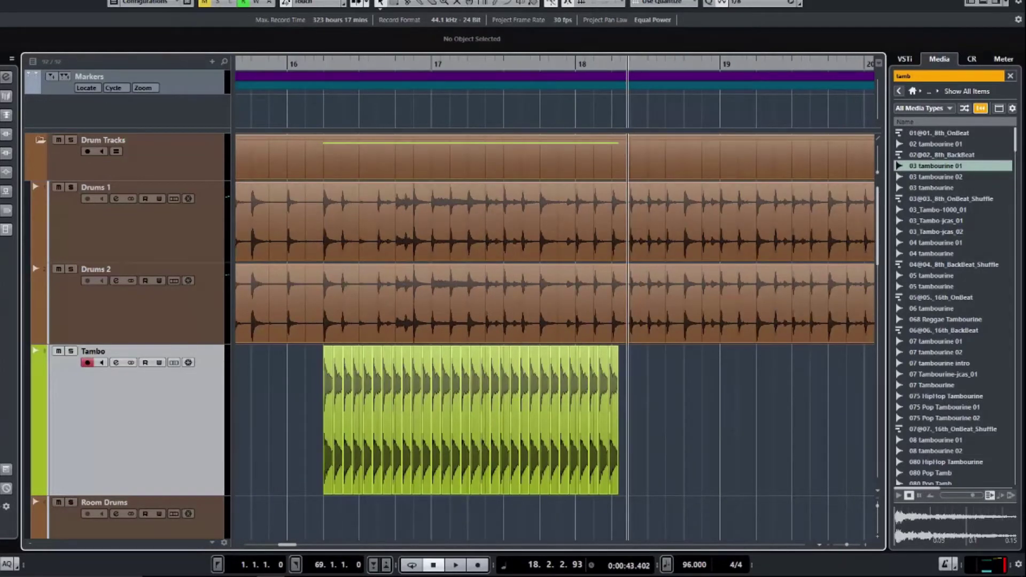
click(996, 2)
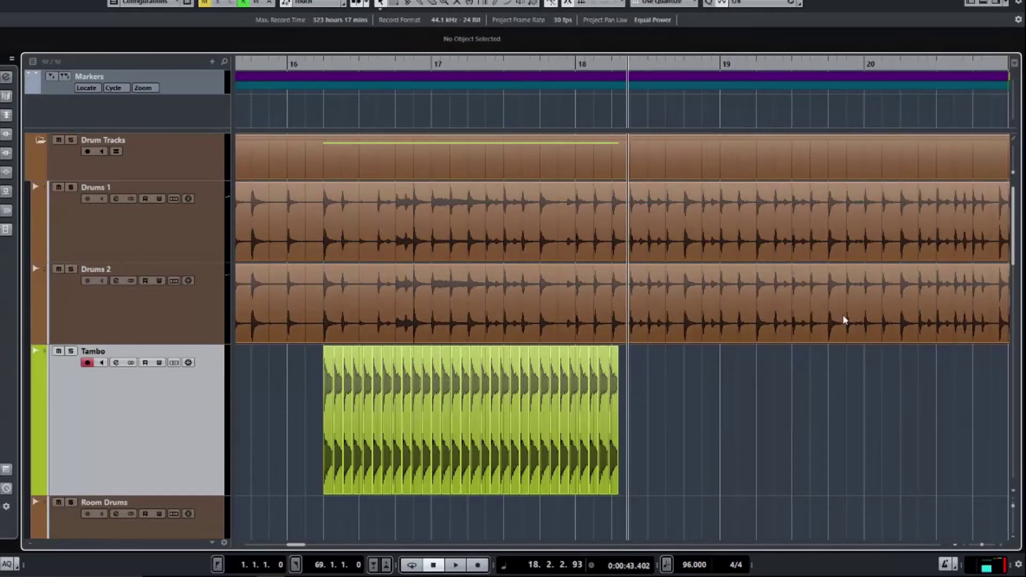
Step: Select all tambourine hits after the first one and move them to start at 16.4.3 on the Tambo track
drag(635, 442, 337, 395)
drag(358, 399, 421, 389)
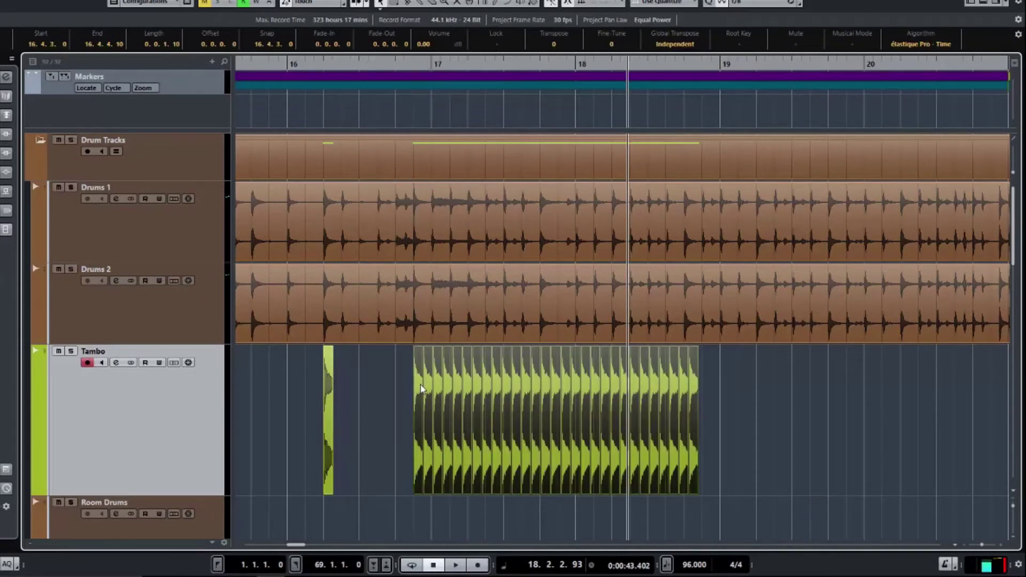
scroll(361, 366, left, 2)
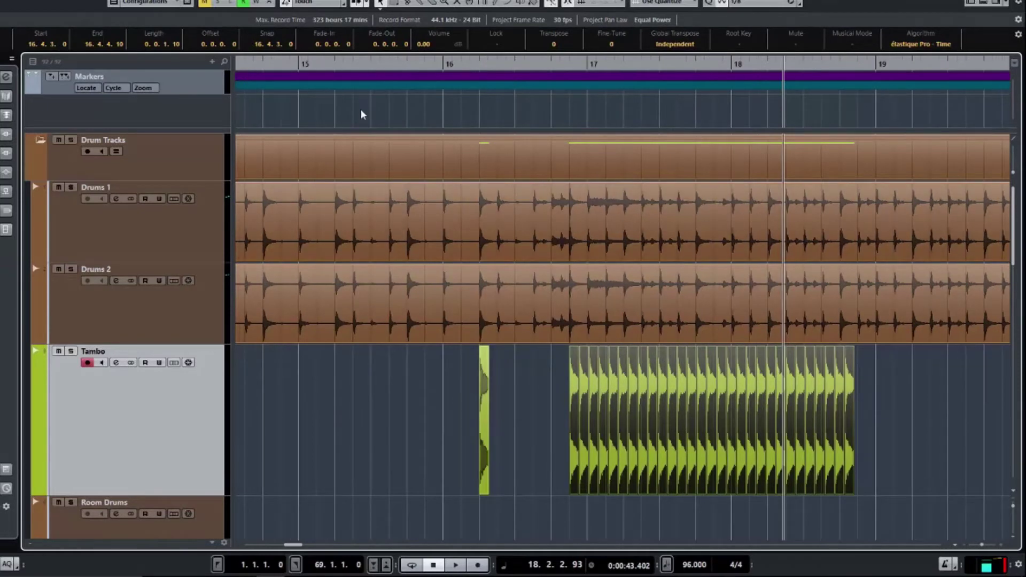
Step: Play back the drums with the separated first tambourine hit from 15.1.4 to check its timing
click(333, 121)
scroll(591, 294, down, 5)
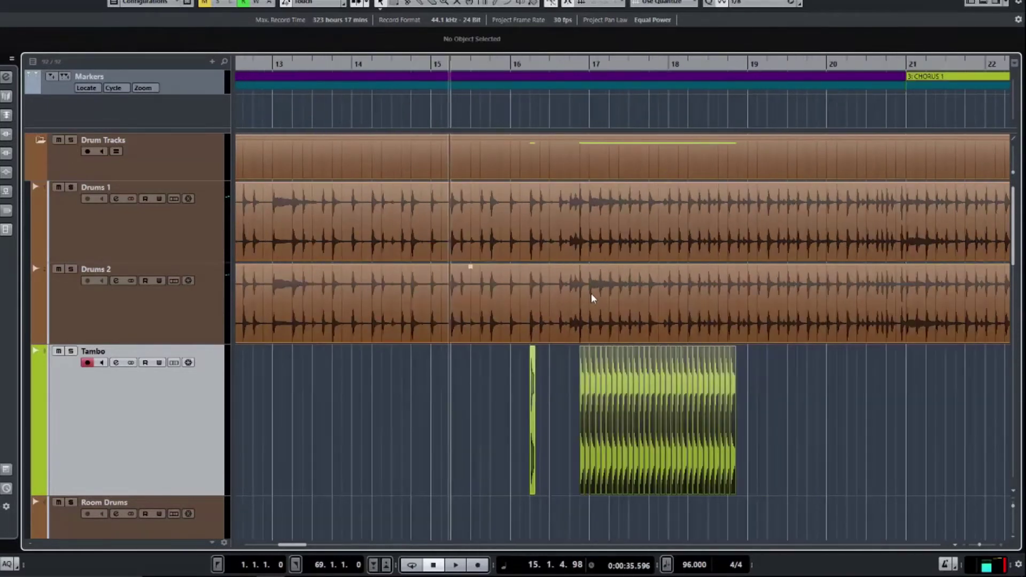
scroll(591, 294, right, 2)
key(space)
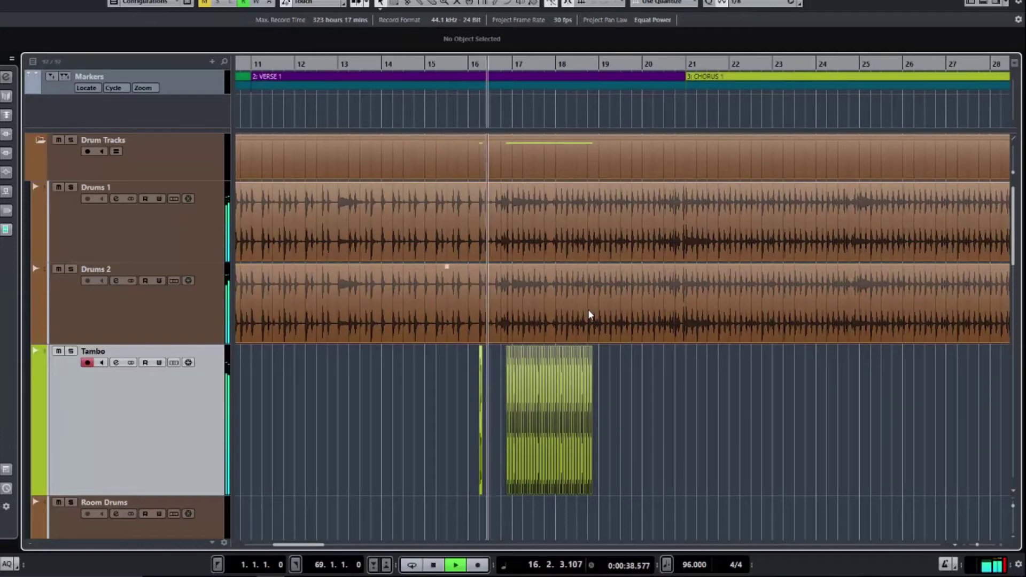
key(space)
Step: Move the run of tambourine hits out of the way to 22.3.1 and play the drums from about 16.2.4
click(509, 421)
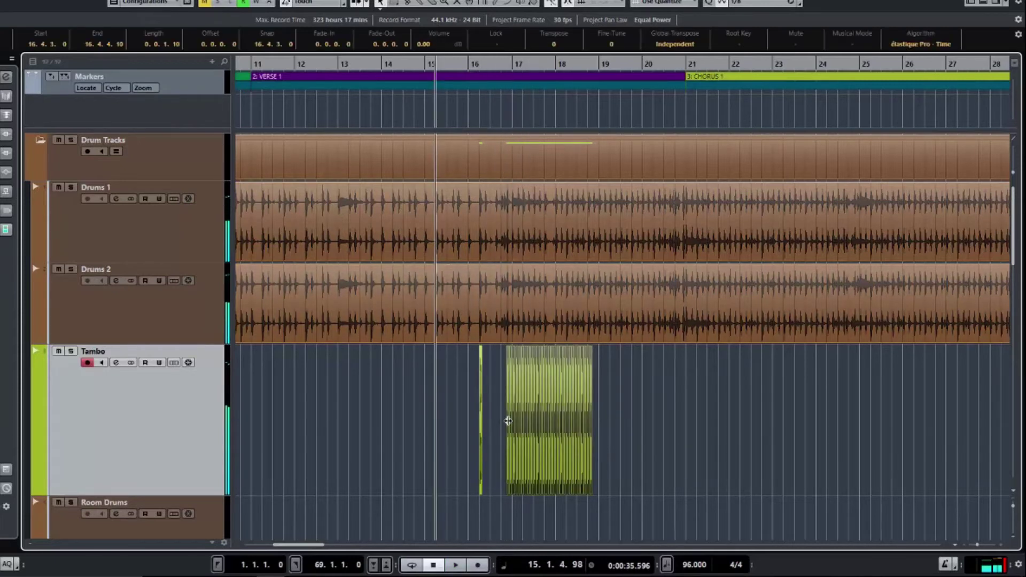
drag(540, 426, 752, 419)
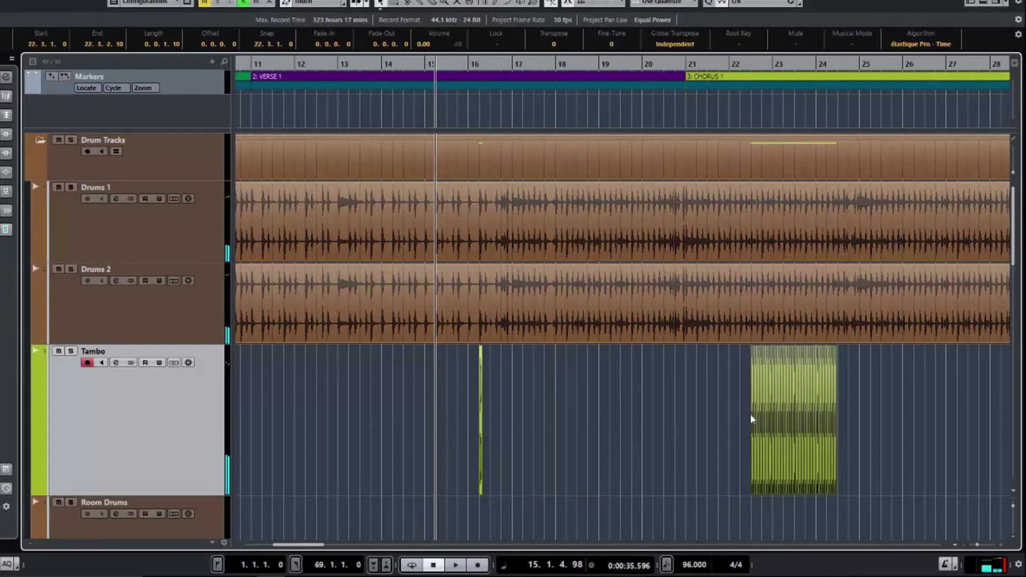
click(490, 115)
key(space)
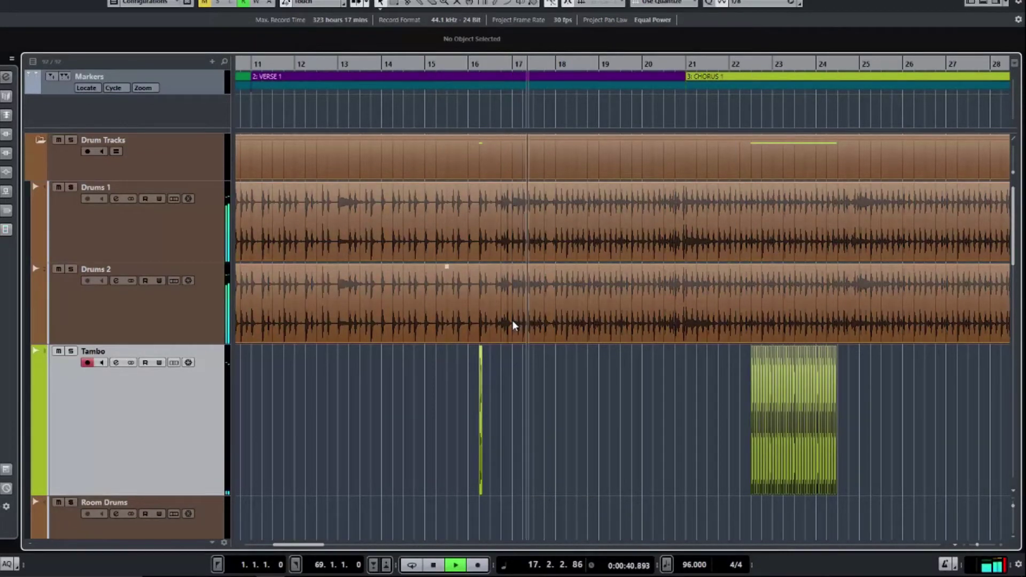
ctrl+scroll(548, 344, up, 6)
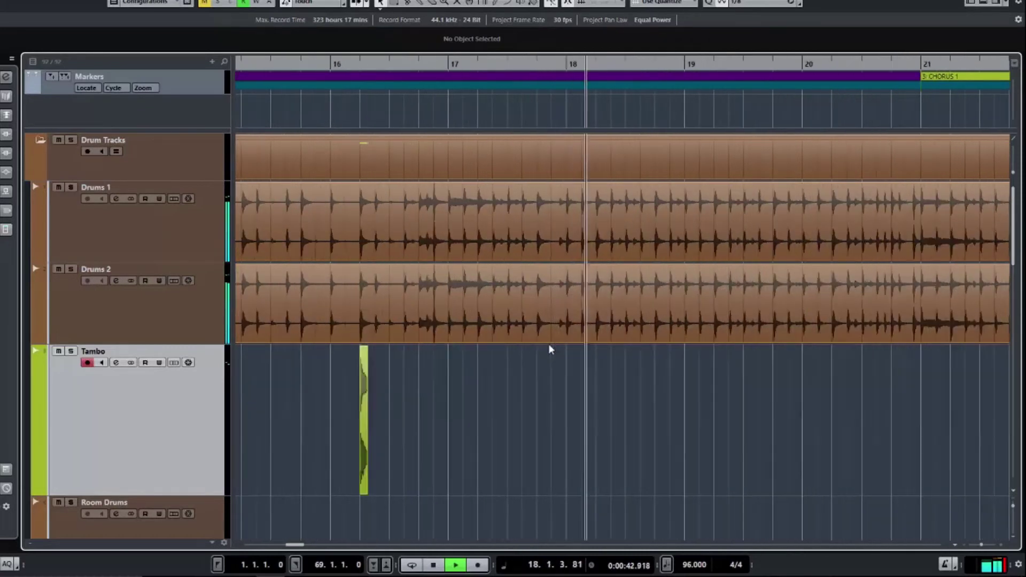
key(space)
key(space)
key(space)
Step: Move the single tambourine hit to 17.2.1 and bring the first hit of the run back to 18.3.3
drag(325, 405, 465, 391)
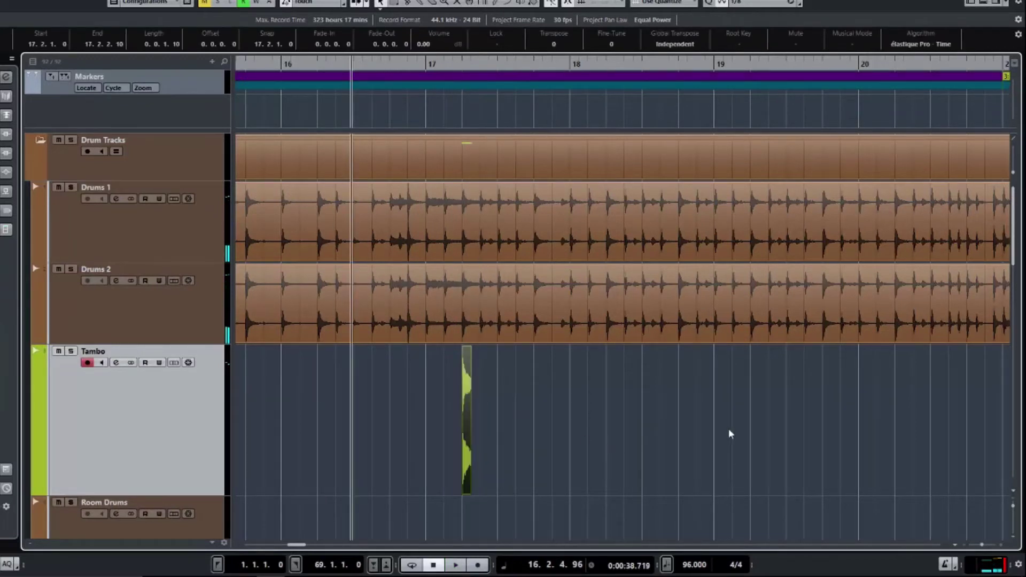
scroll(729, 431, right, 6)
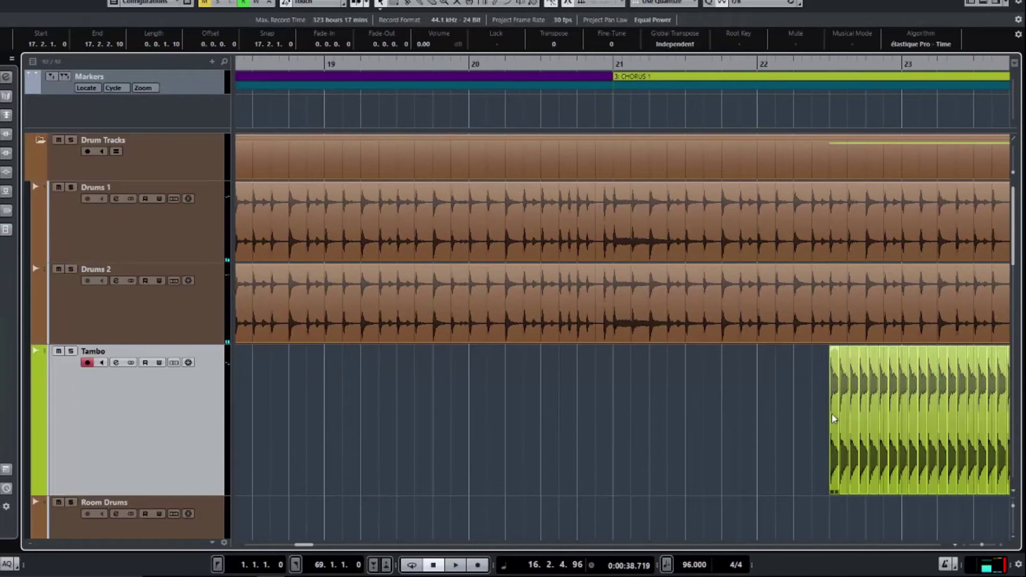
drag(832, 413, 278, 421)
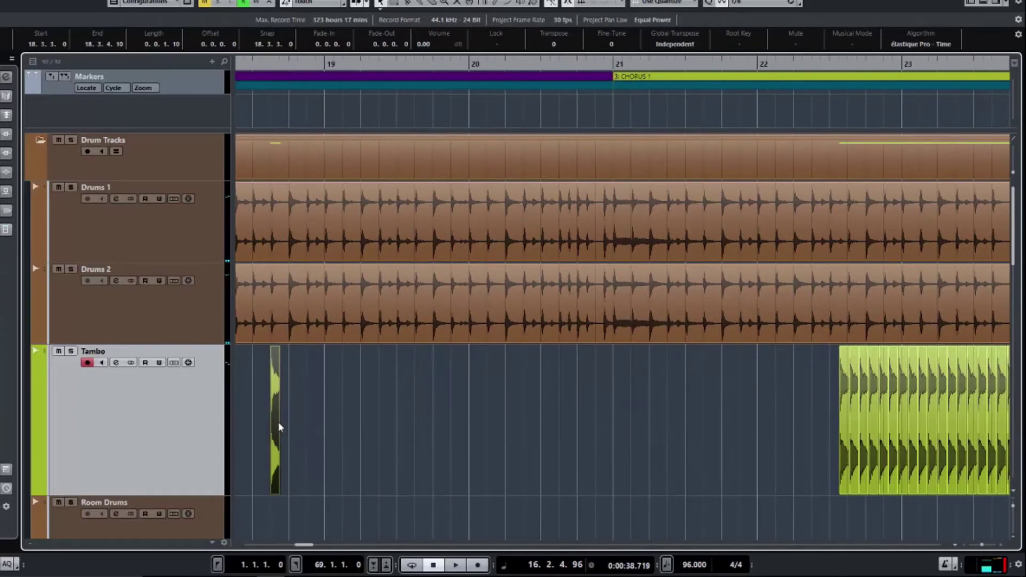
Step: Bring five more hits back from the run, setting single hits on beat 2 of bar 18 and at 19.2.1
drag(820, 428, 434, 441)
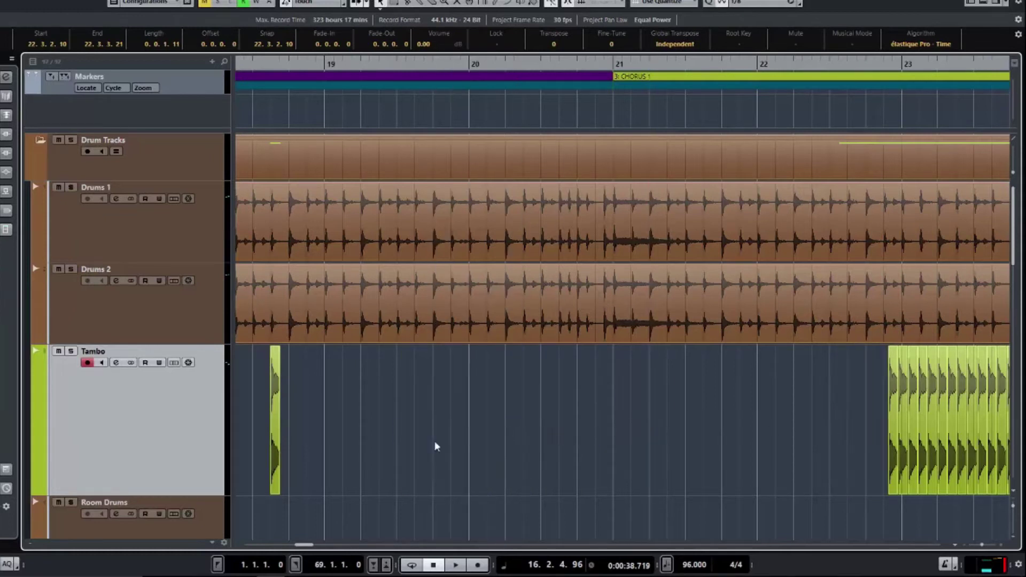
scroll(467, 448, left, 4)
drag(506, 445, 454, 444)
drag(639, 442, 608, 448)
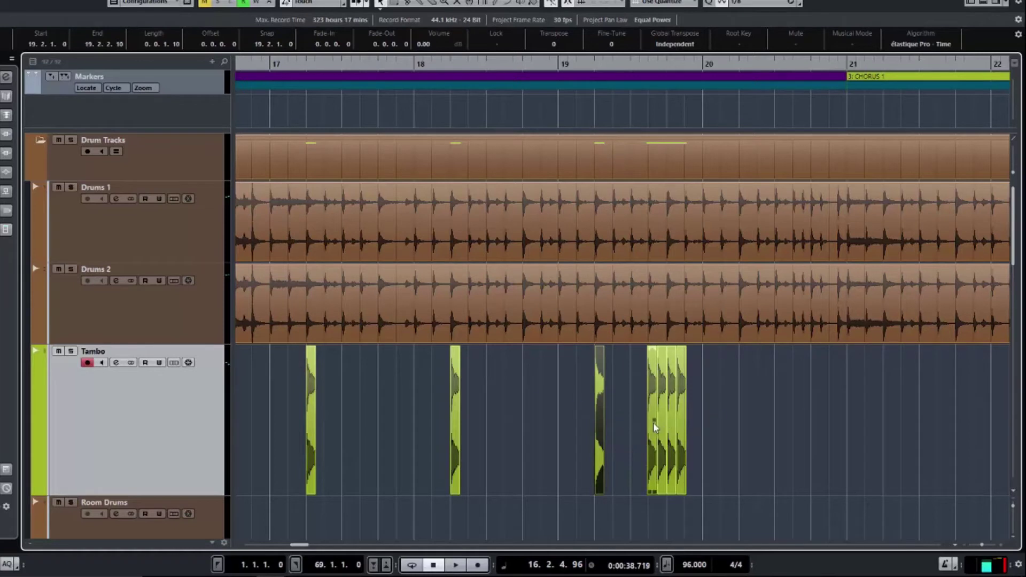
Step: Place a single hit on beat 2 of bar 20 and move the remaining three hits of the small group to 21.2.1
drag(648, 430, 687, 427)
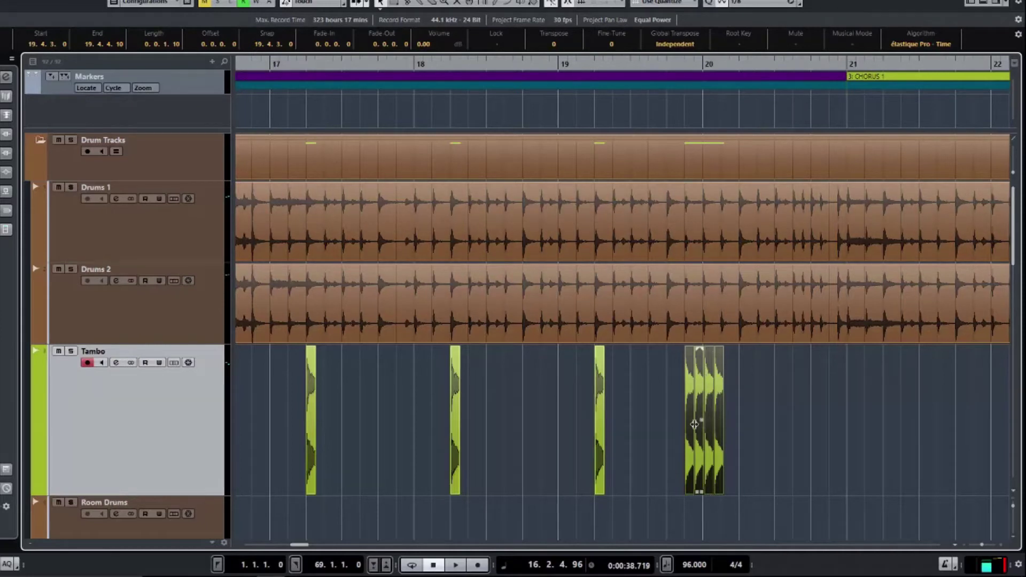
drag(703, 437, 889, 438)
click(754, 445)
scroll(857, 437, right, 4)
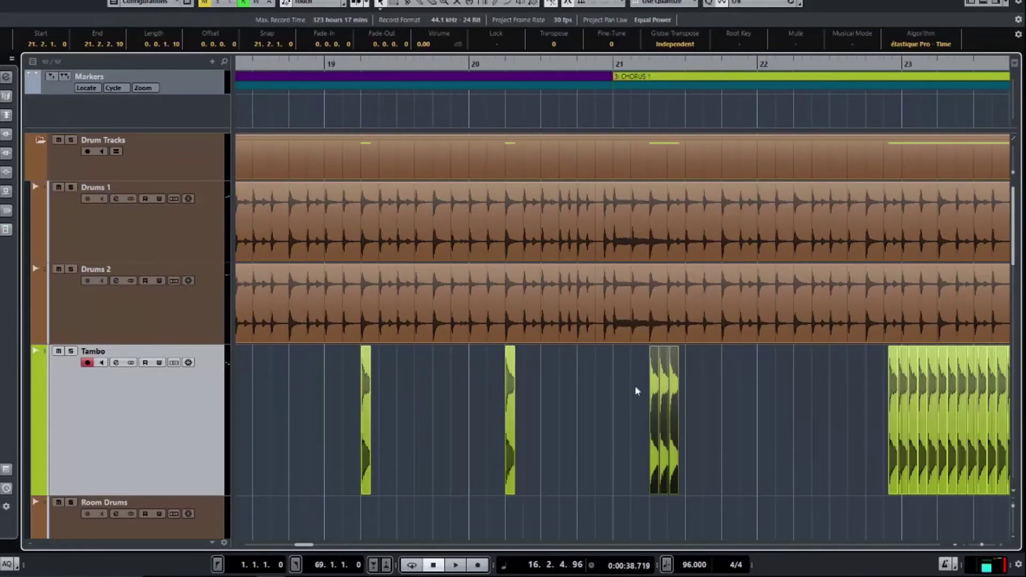
Step: Leave one hit at 21.2.1 and move the other two hits to 22.2.1
click(685, 439)
click(665, 437)
drag(665, 437, 797, 424)
Step: Place single hits on beat 2 of bars 23 and 24, moving the leftover run to about 24.3
scroll(826, 437, right, 5)
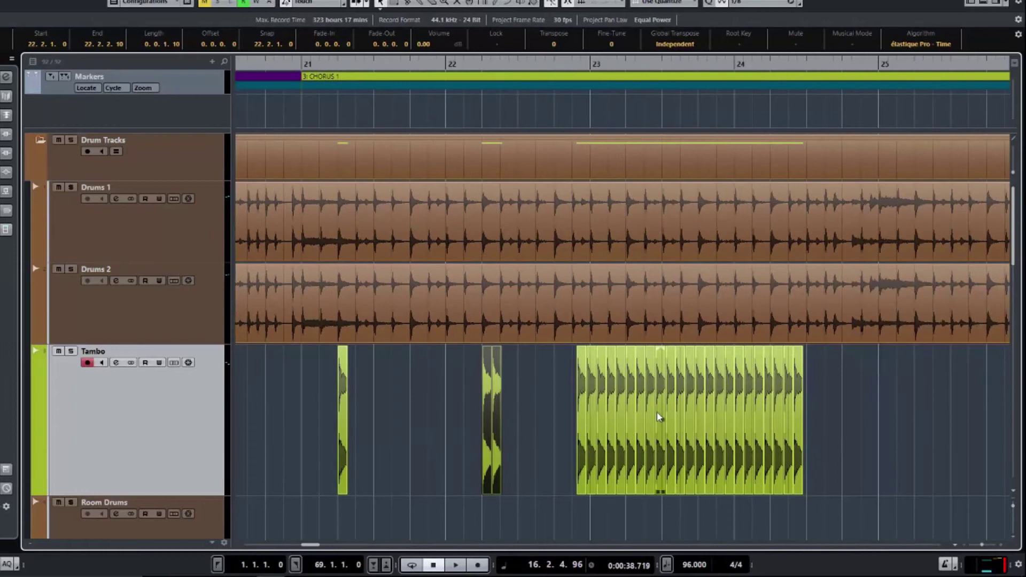
drag(557, 414, 858, 434)
drag(579, 433, 809, 411)
drag(497, 439, 892, 442)
scroll(690, 442, right, 3)
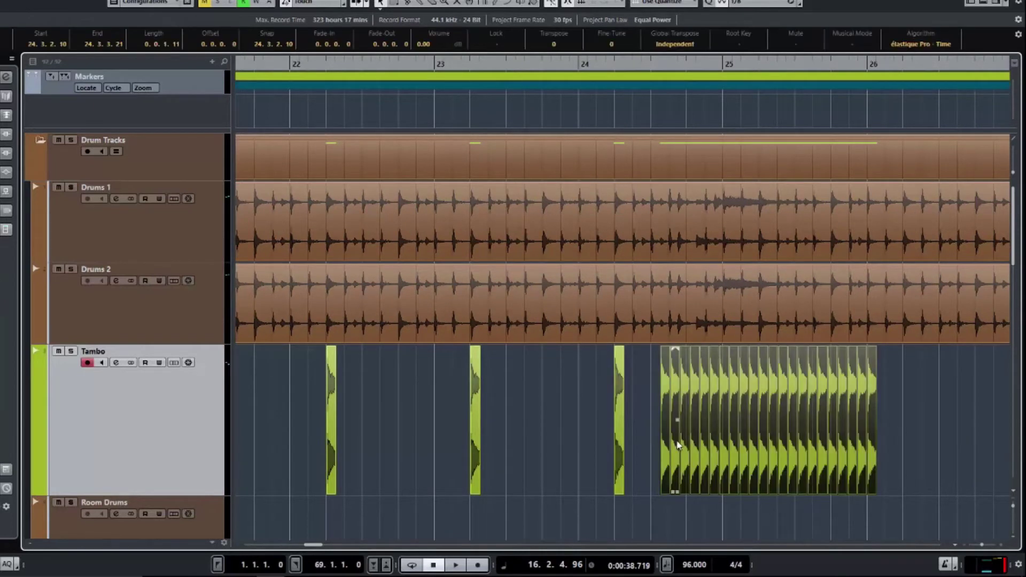
Step: Move the leftover run of hits clear of bar 24 to 25.3.3 and delete it
drag(677, 446, 811, 447)
scroll(785, 419, right, 3)
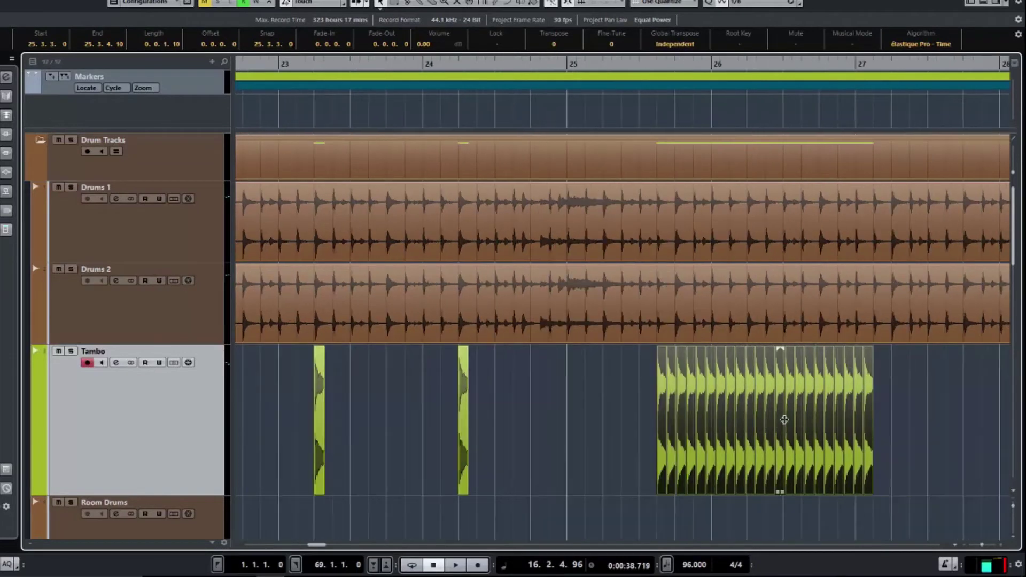
drag(640, 412, 986, 428)
key(Delete)
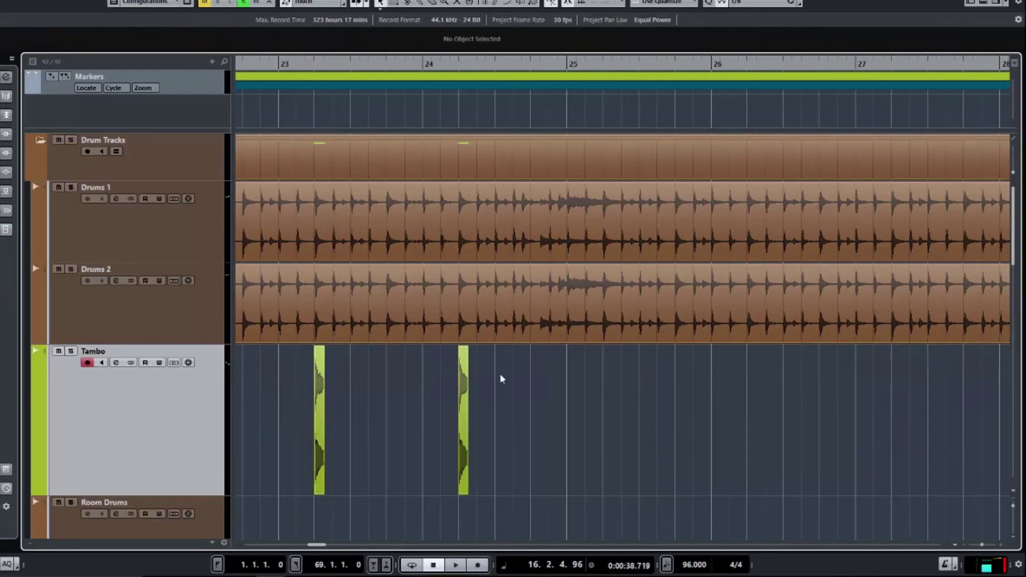
Step: Copy the eight tambourine hits of bars 17 to 24 and paste them onto the drum folder's Tambo track at 25.3.1.115
scroll(500, 373, down, 4)
scroll(501, 378, left, 5)
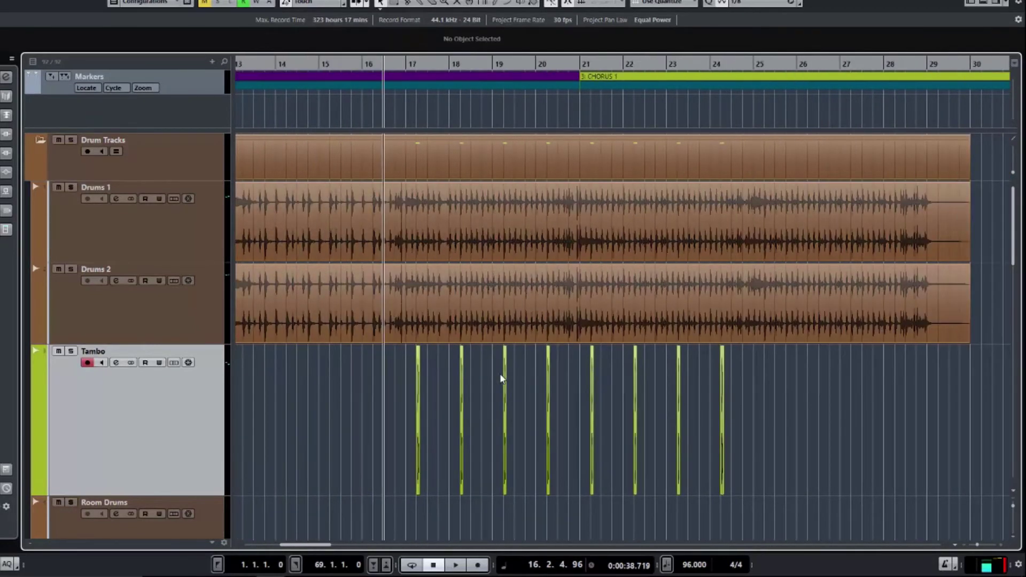
drag(397, 399, 735, 420)
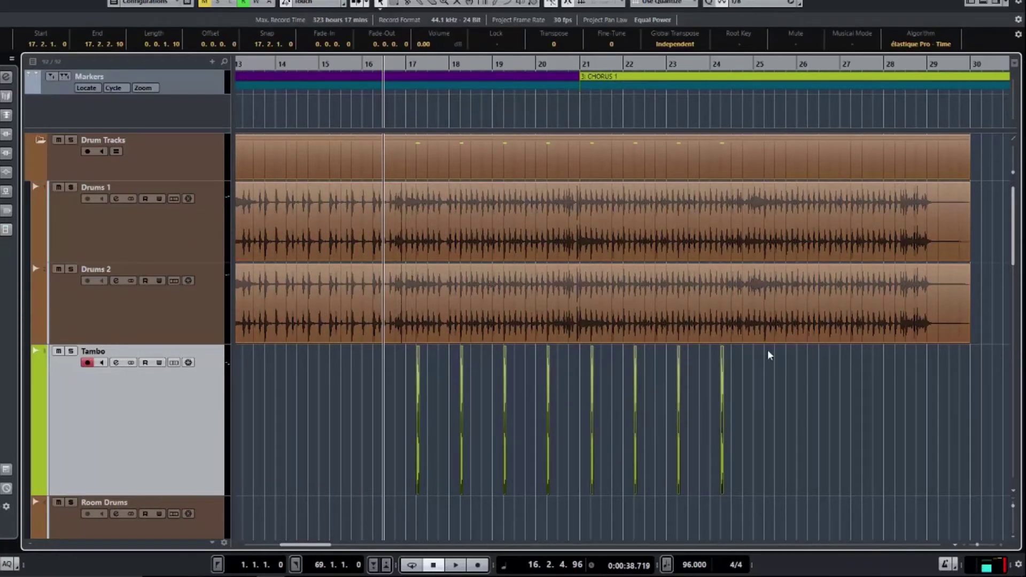
click(781, 120)
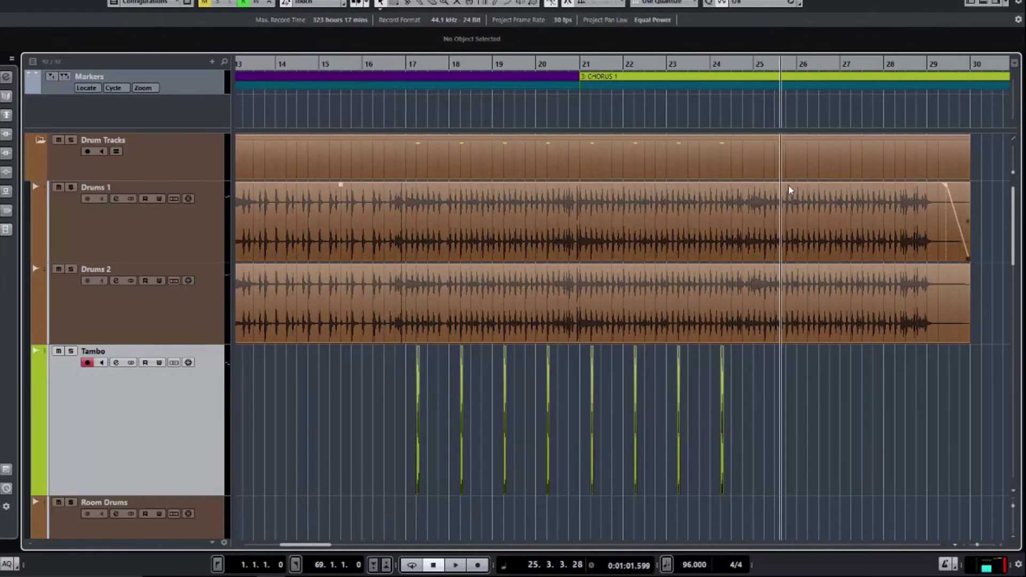
key(ctrl+v)
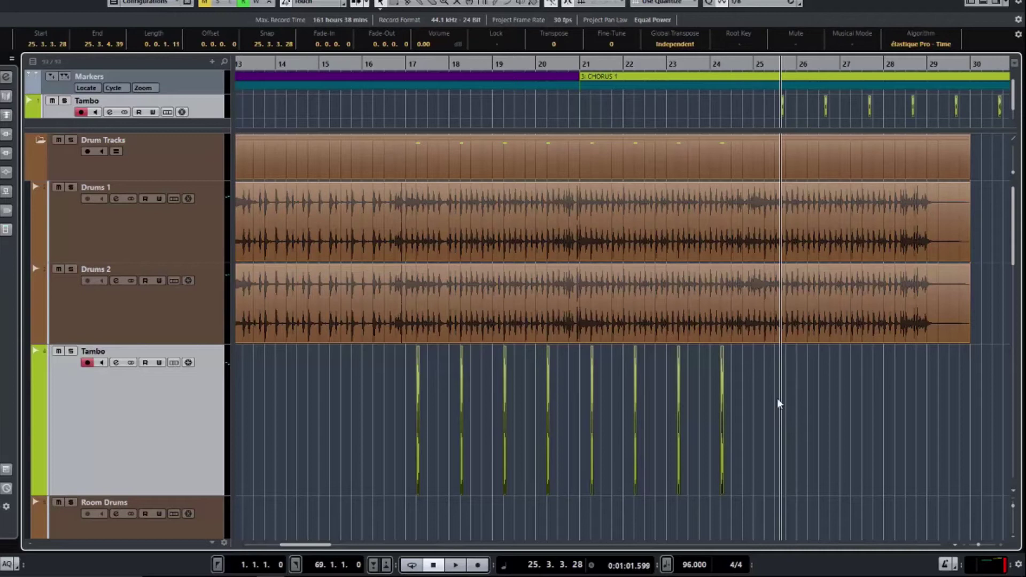
key(ctrl+v)
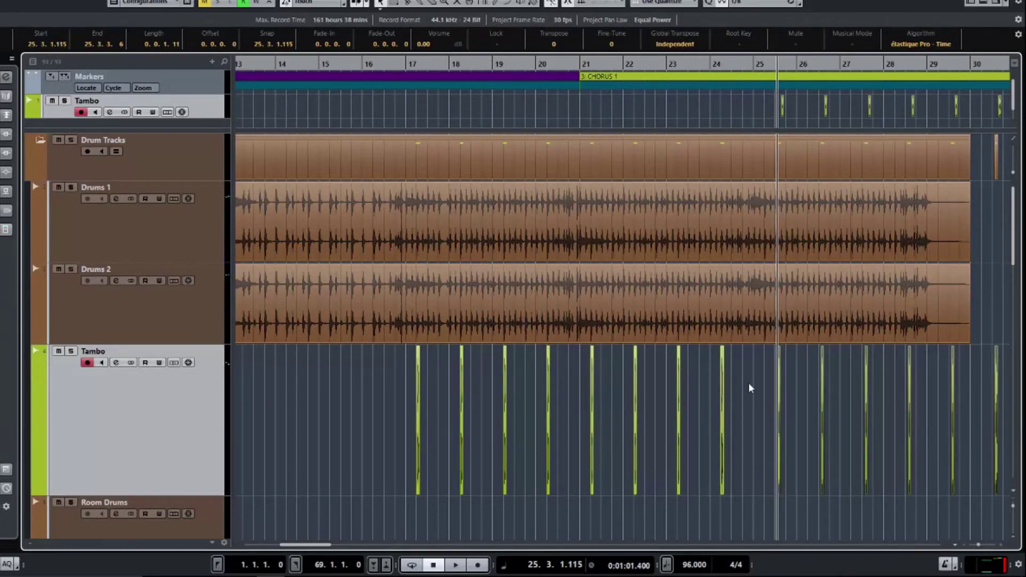
Step: Move the pasted group of tambourine hits so that it starts at 25.2.1
scroll(749, 384, right, 6)
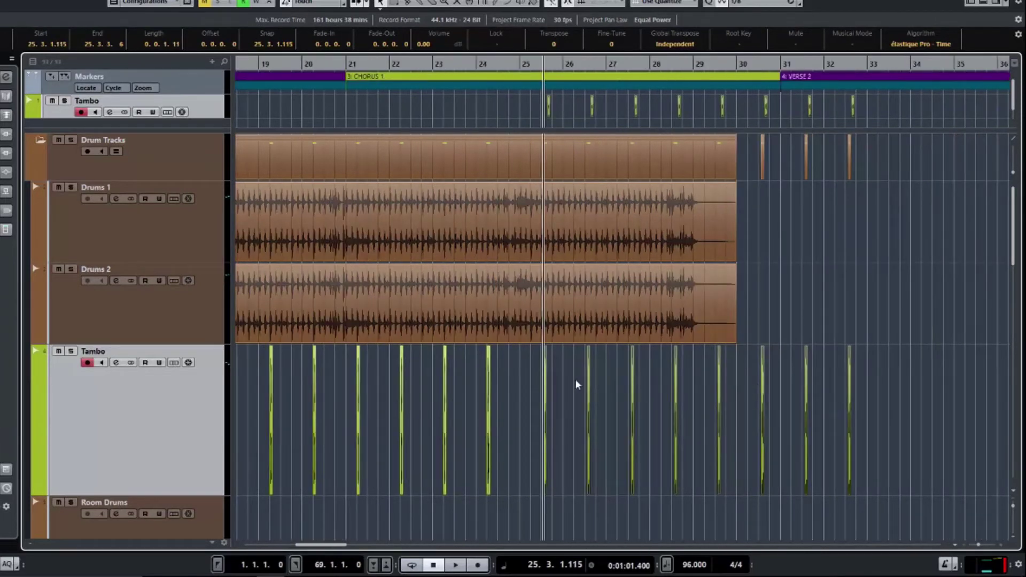
scroll(552, 381, up, 6)
scroll(551, 381, left, 2)
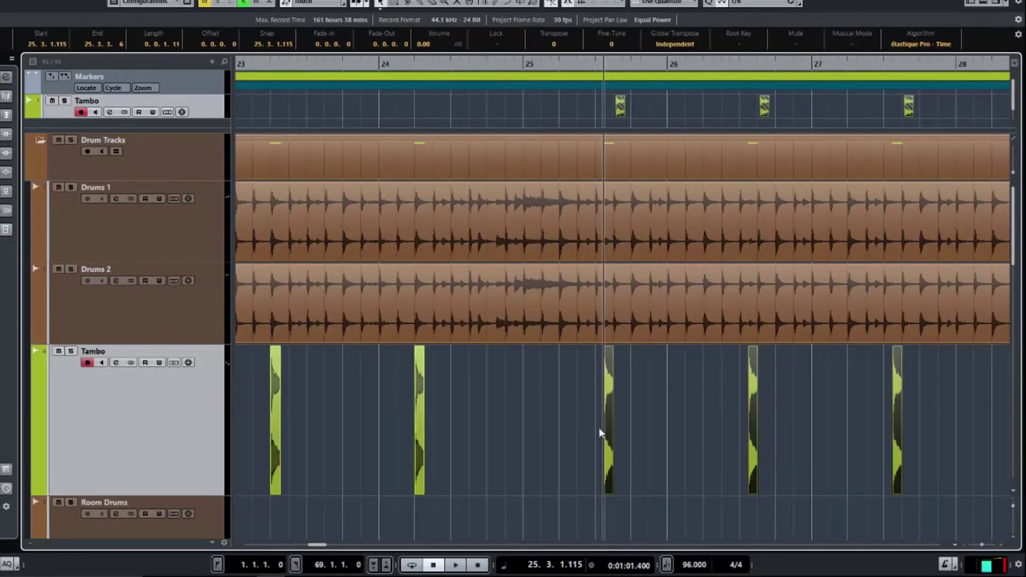
drag(607, 430, 565, 422)
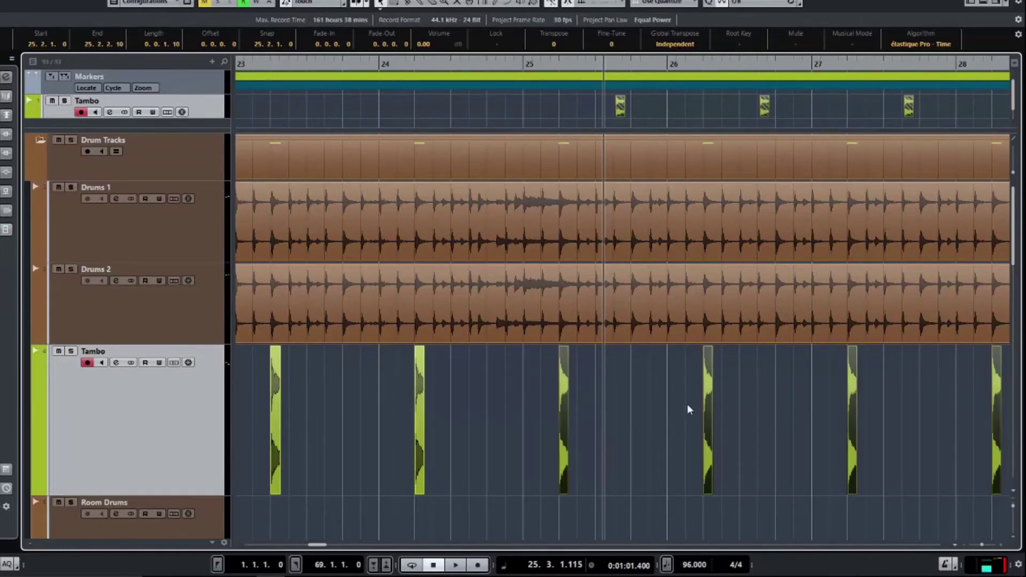
Step: Delete the pasted tambourine hits from bar 29 onwards, past the end of the drum playing
scroll(707, 430, down, 6)
scroll(707, 429, right, 3)
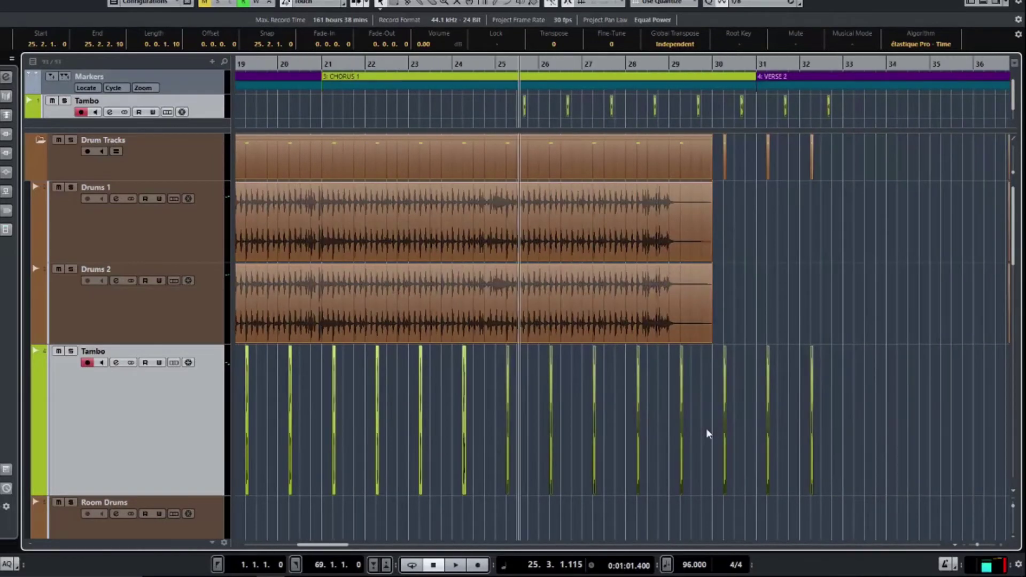
scroll(707, 429, right, 2)
click(743, 444)
drag(753, 435, 583, 407)
key(Delete)
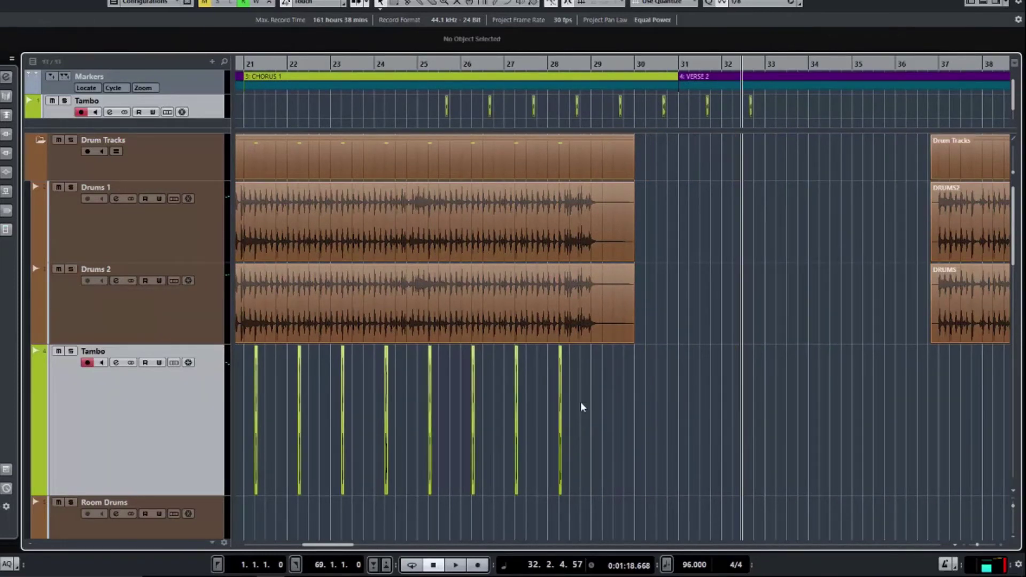
Step: Play back the drums with the tambourine hits from 14.1.2 to check the pattern
scroll(589, 385, left, 10)
scroll(589, 386, down, 3)
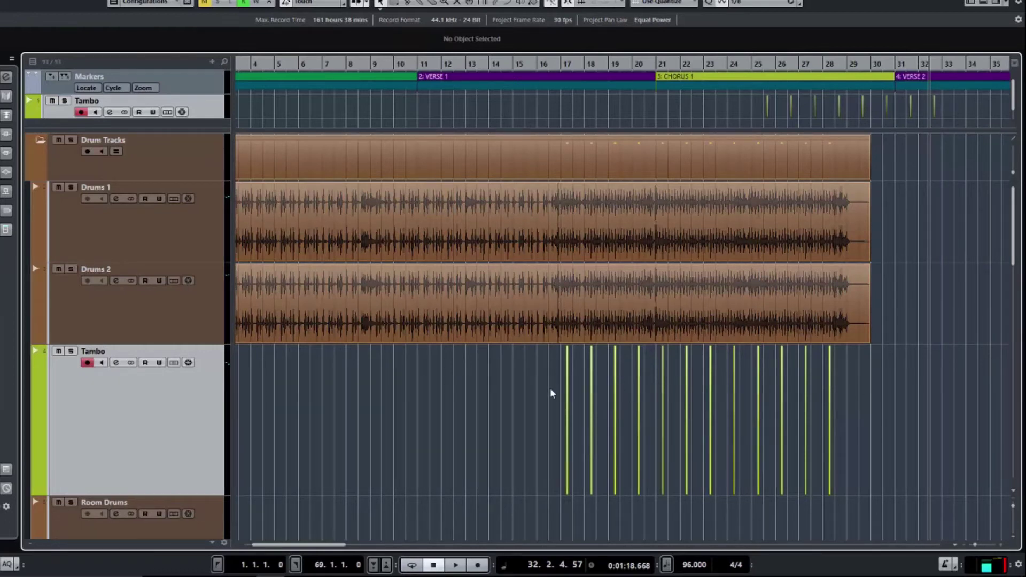
click(492, 120)
key(space)
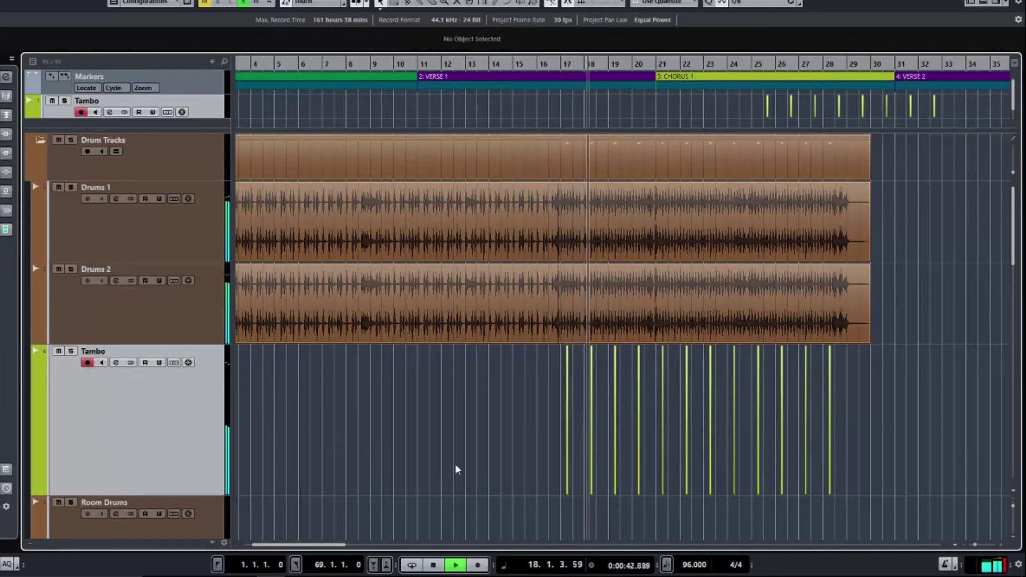
key(space)
Step: Copy all tambourine hits of bars 17 to 28 and paste the duplicates onto the Tambo track at 16.4.2.104
scroll(634, 413, up, 6)
scroll(634, 413, up, 6)
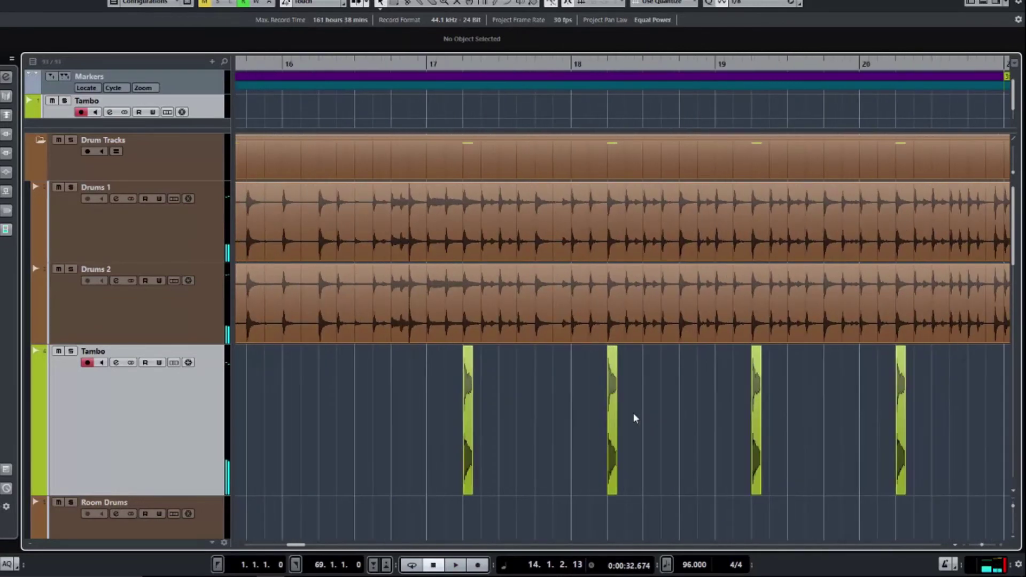
scroll(633, 414, down, 3)
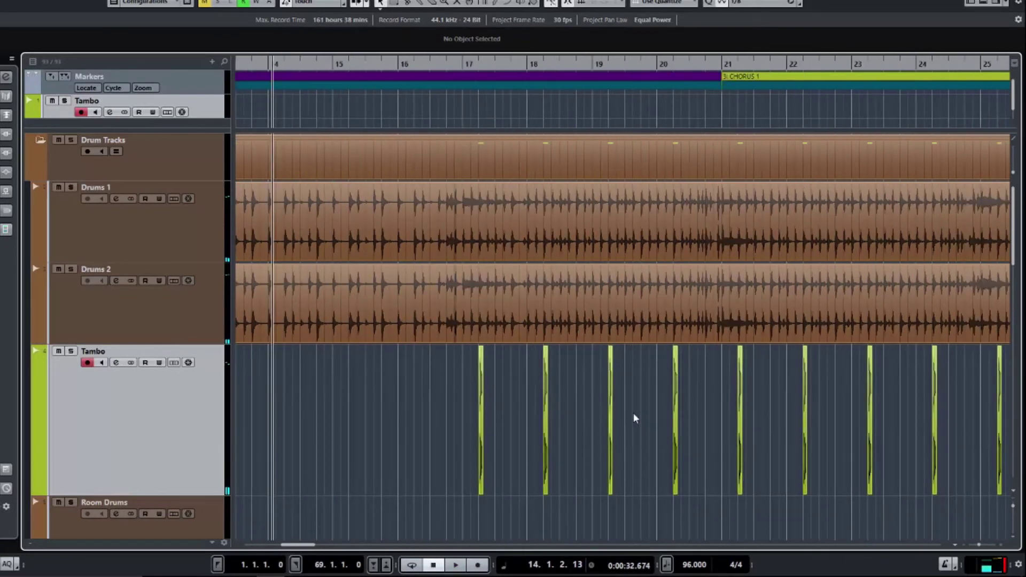
scroll(634, 412, down, 3)
drag(537, 406, 941, 425)
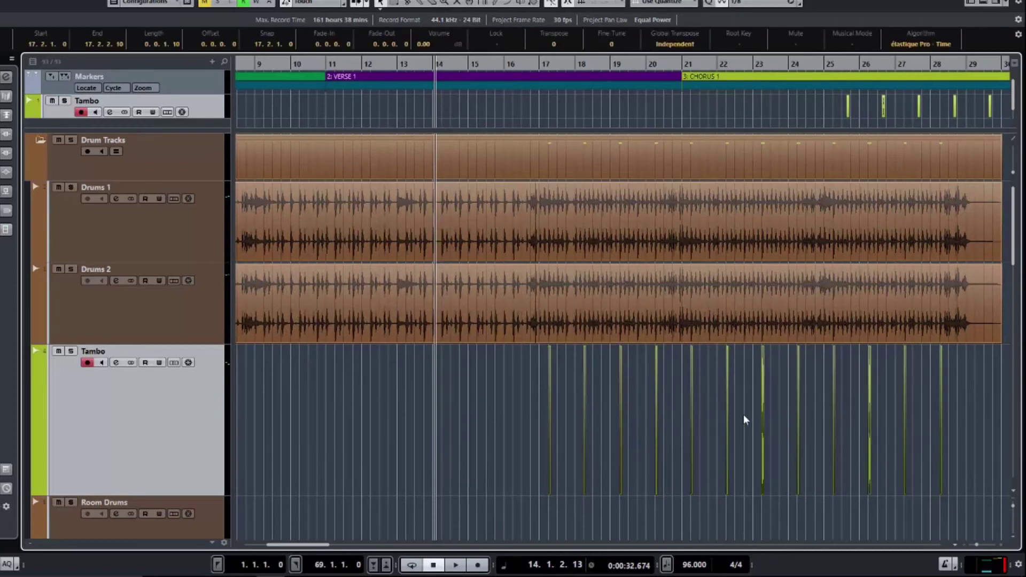
click(535, 427)
key(ctrl+v)
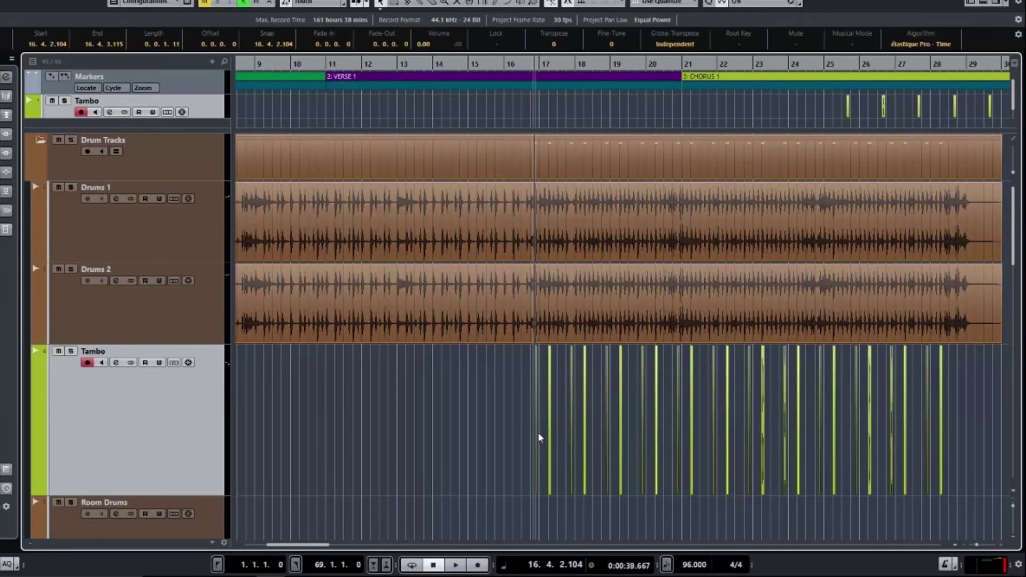
Step: Move the duplicated tambourine hits on the Tambo track so that the first one starts at 17.4.1
drag(535, 436, 577, 403)
scroll(578, 399, up, 5)
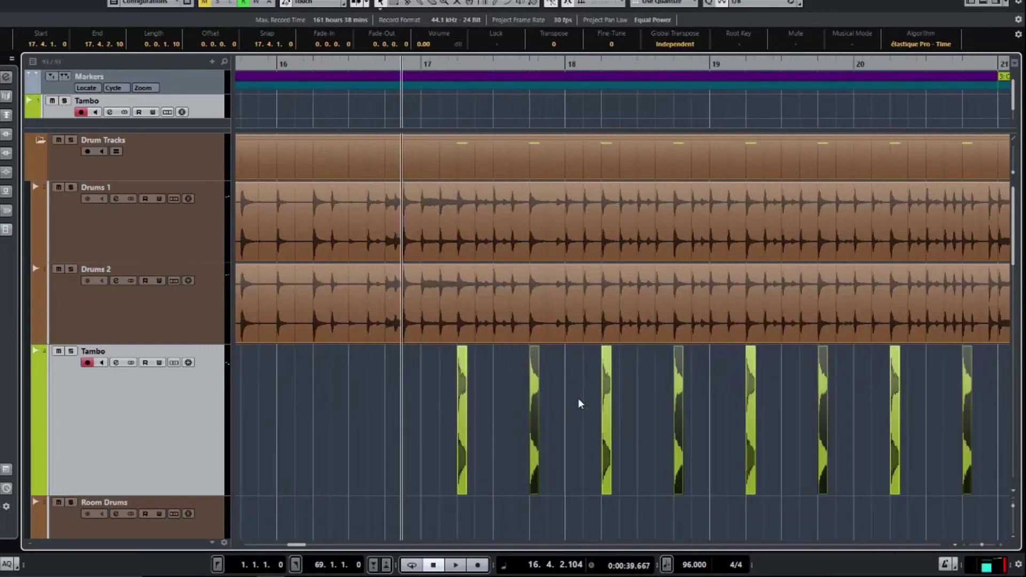
scroll(578, 398, down, 3)
scroll(538, 385, down, 1)
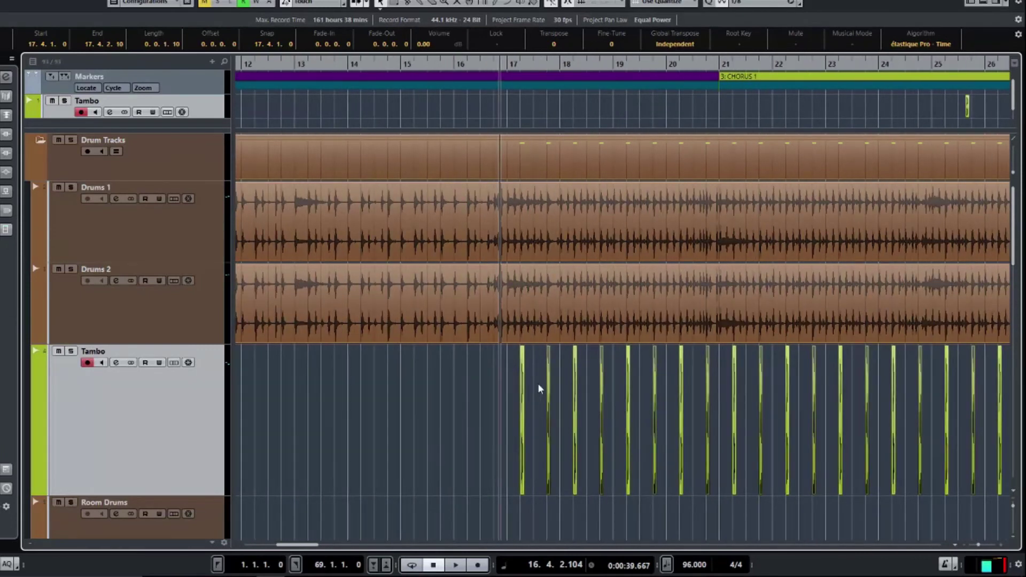
scroll(539, 395, down, 1)
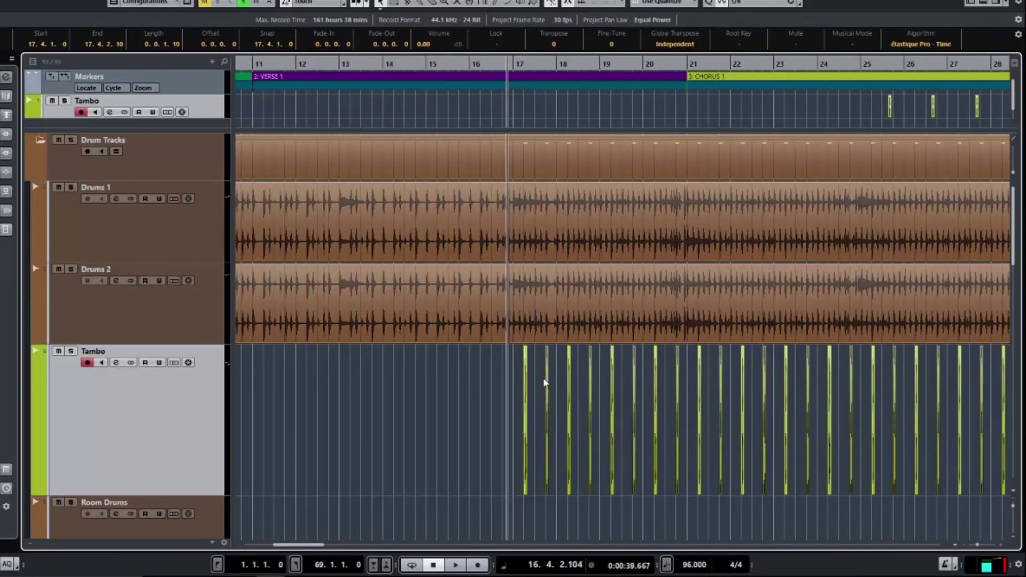
scroll(560, 393, down, 2)
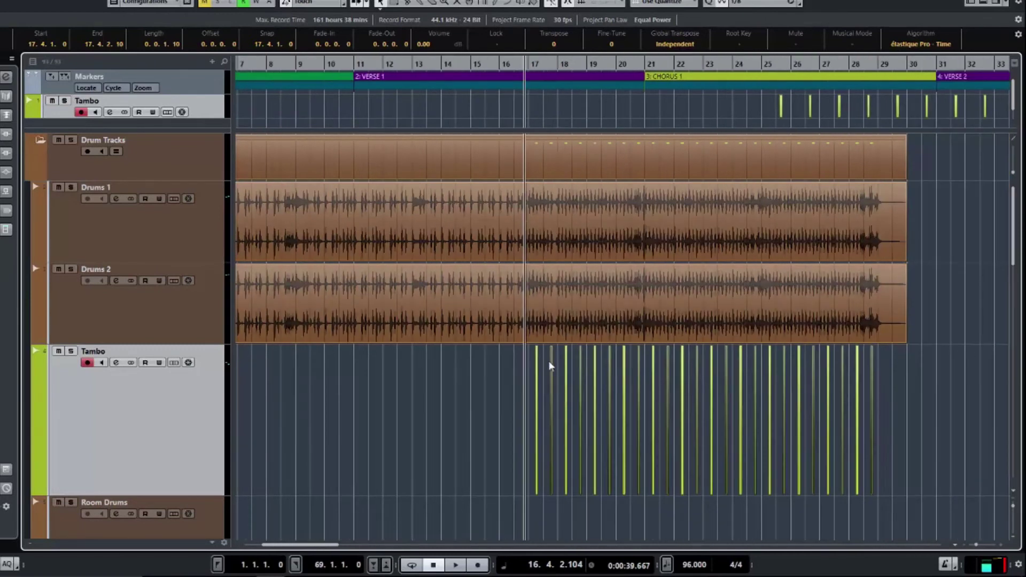
Step: Balance the Tambo track's volume against the drums during playback, setting its fader to -17.7 dB
key(space)
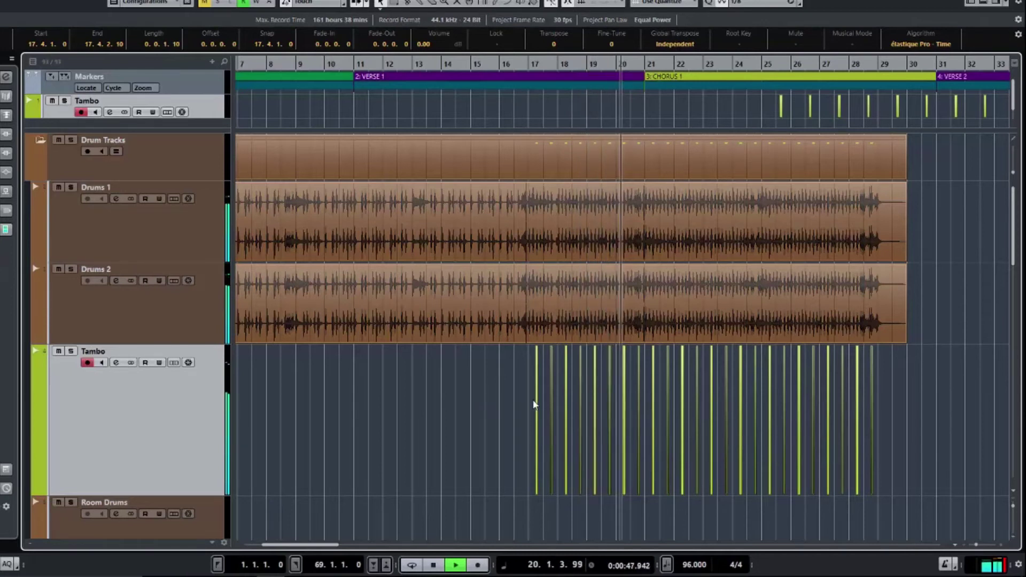
key(space)
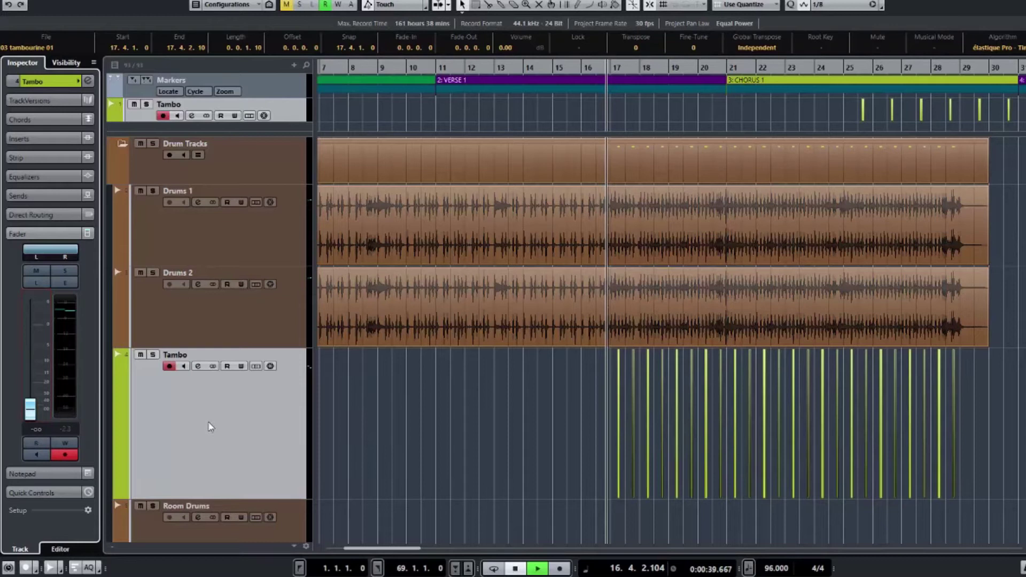
key(space)
drag(29, 410, 29, 381)
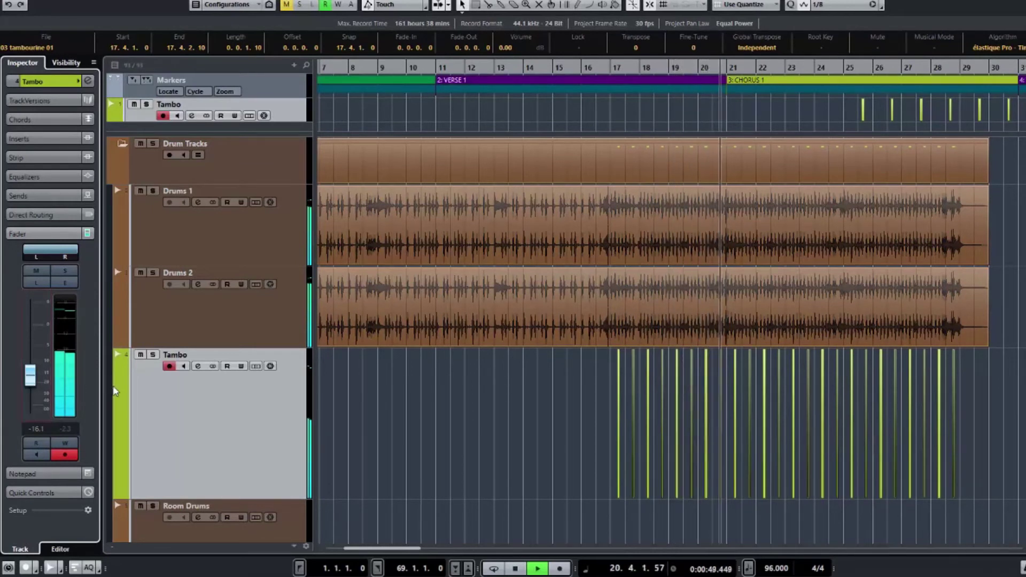
drag(33, 380, 33, 383)
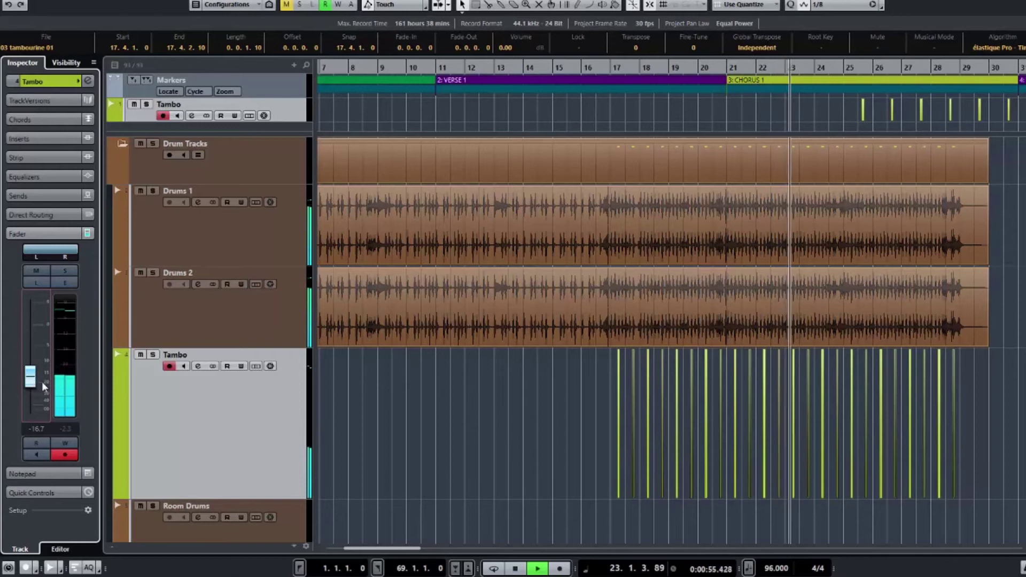
key(space)
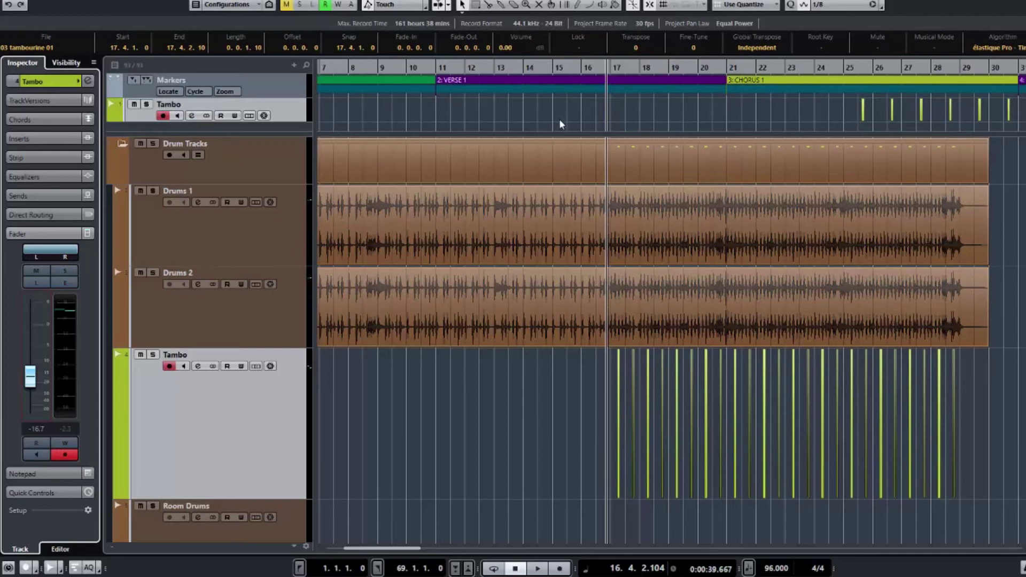
click(554, 111)
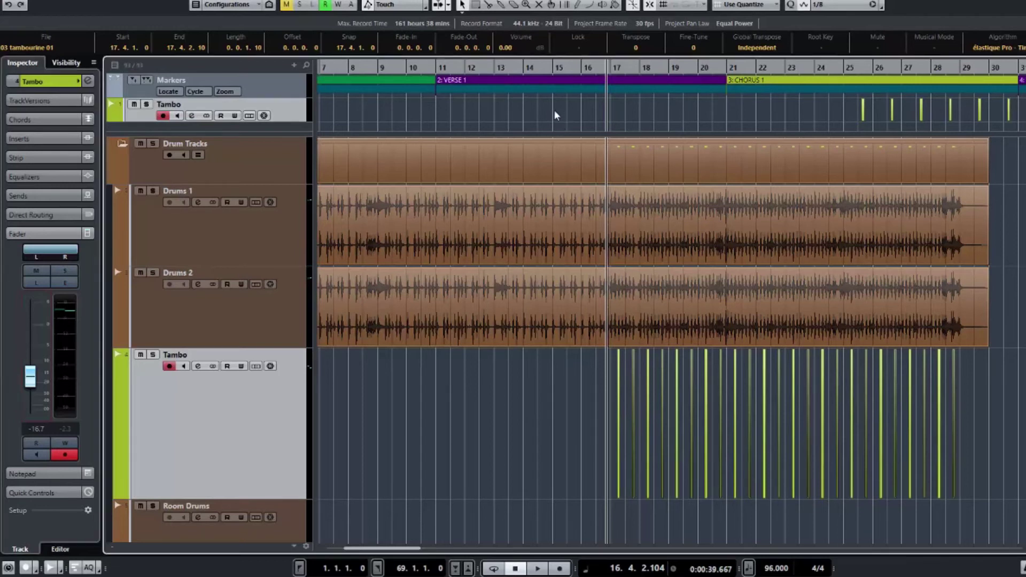
click(545, 115)
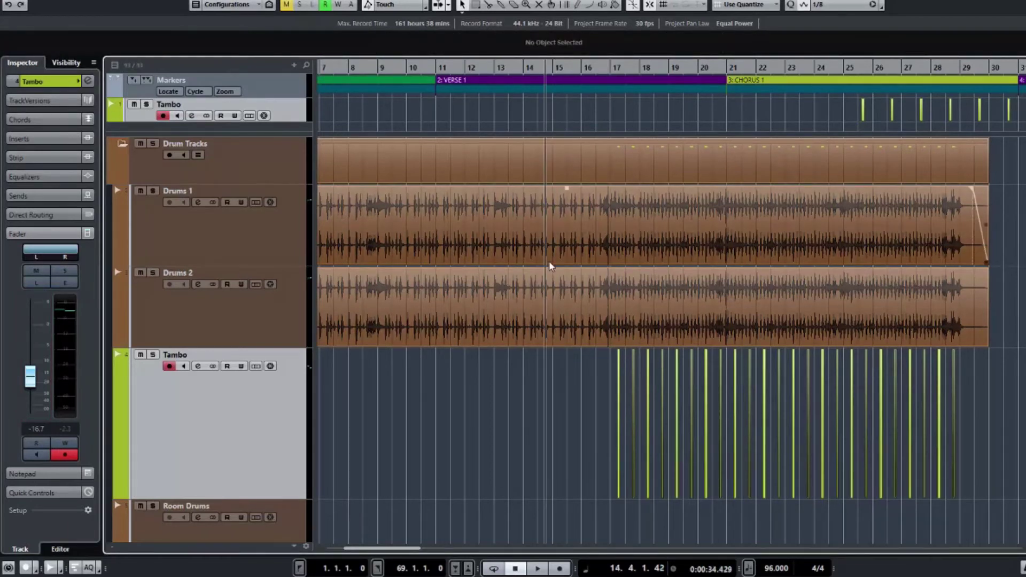
key(space)
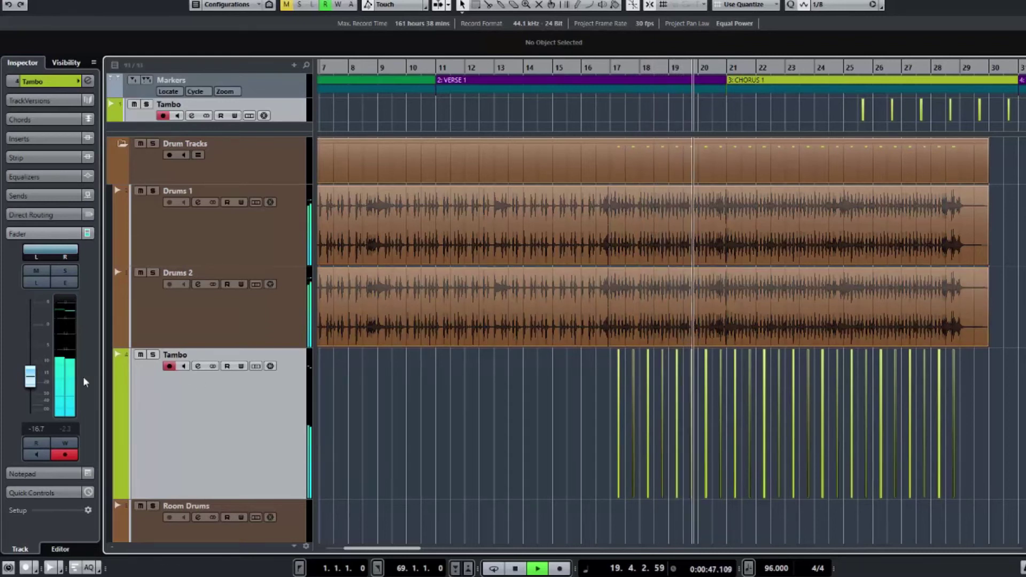
drag(31, 383, 31, 385)
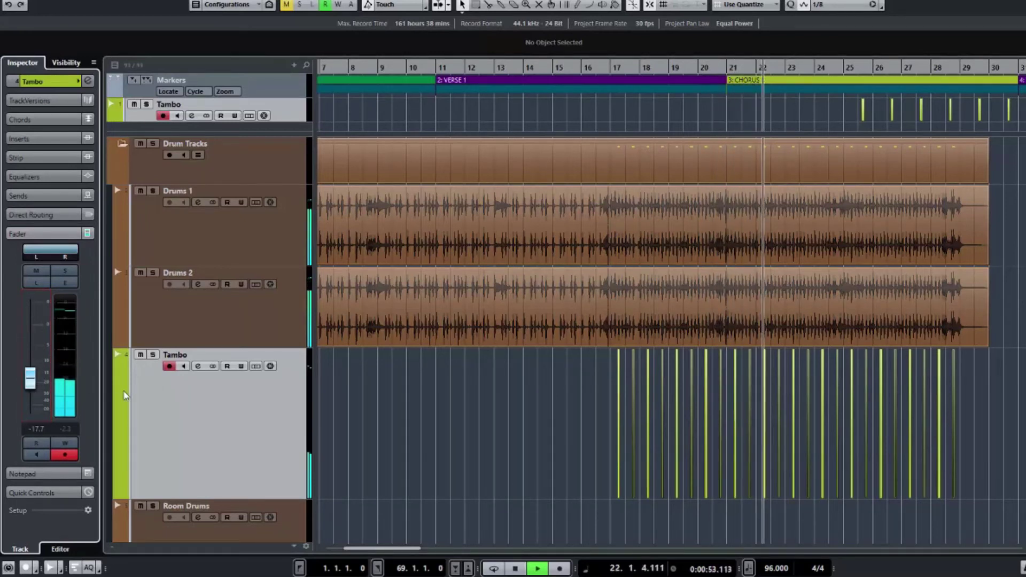
Step: Mute the Tambo track during playback to hear the drums alone, stop playback and unmute the track
click(140, 355)
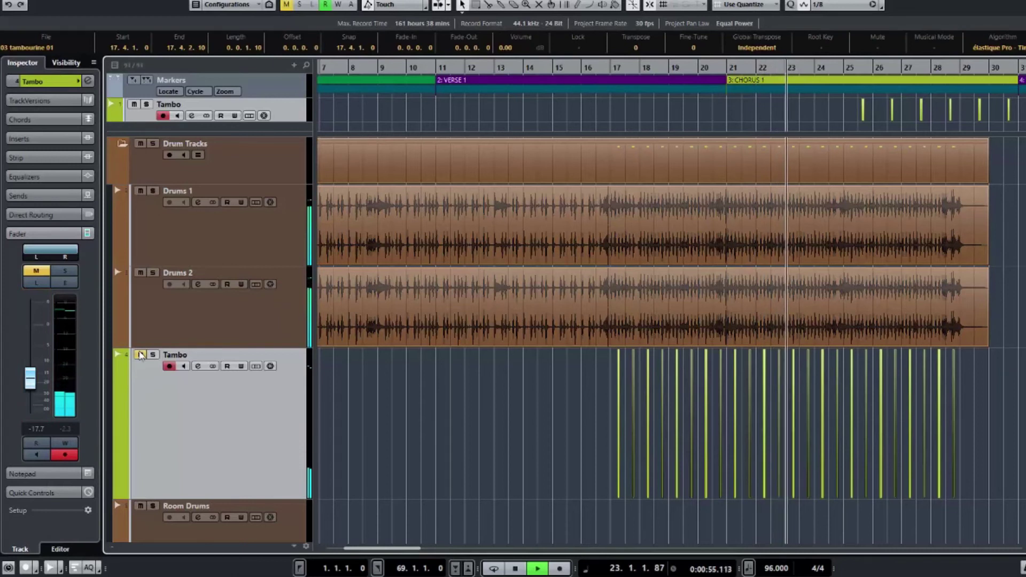
key(space)
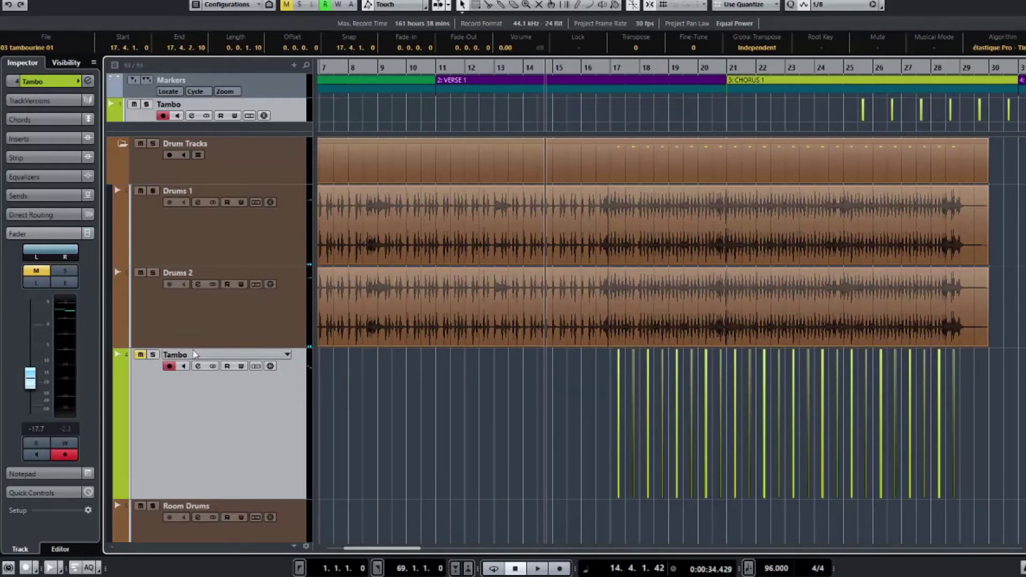
click(140, 355)
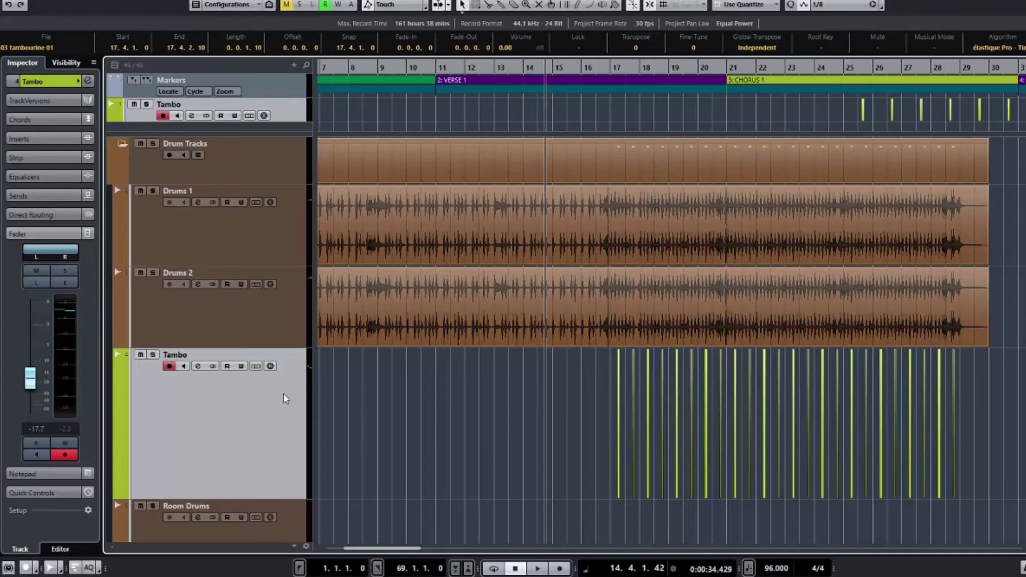
Step: Play back from 14.4.1.42, toggling the Tambo track's mute in chorus 1 to compare the drums with and without tambourine
click(567, 110)
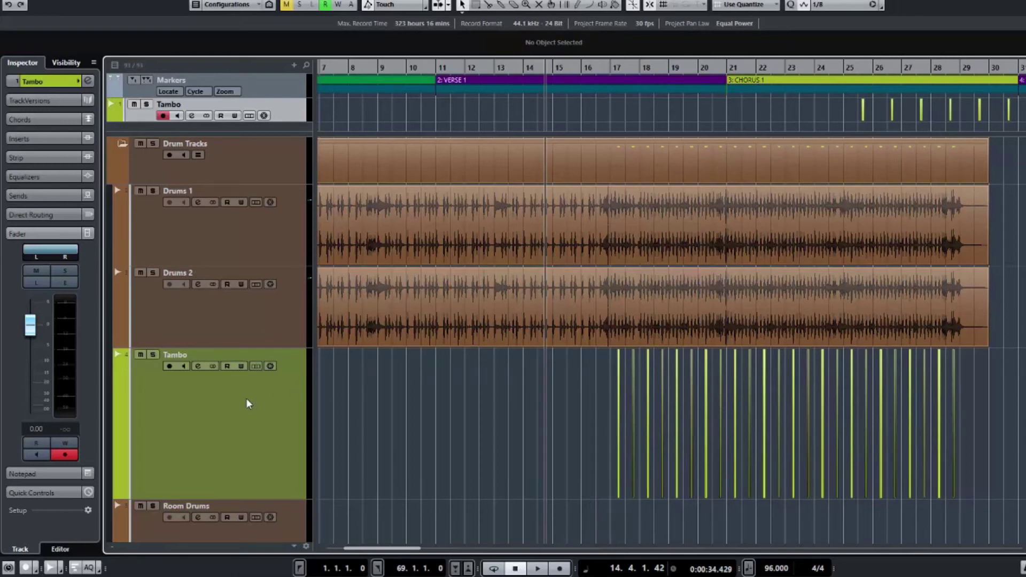
key(space)
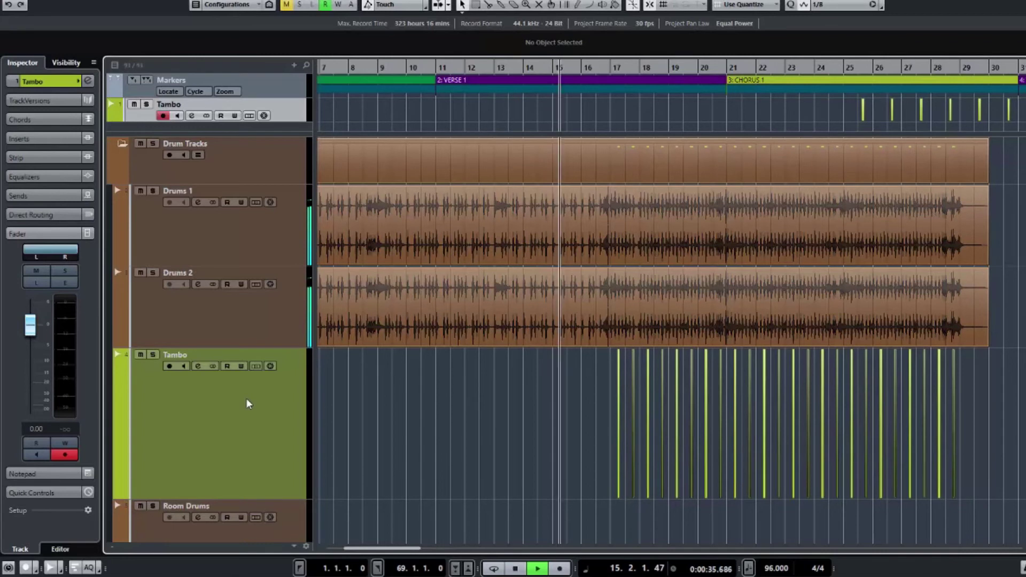
click(137, 354)
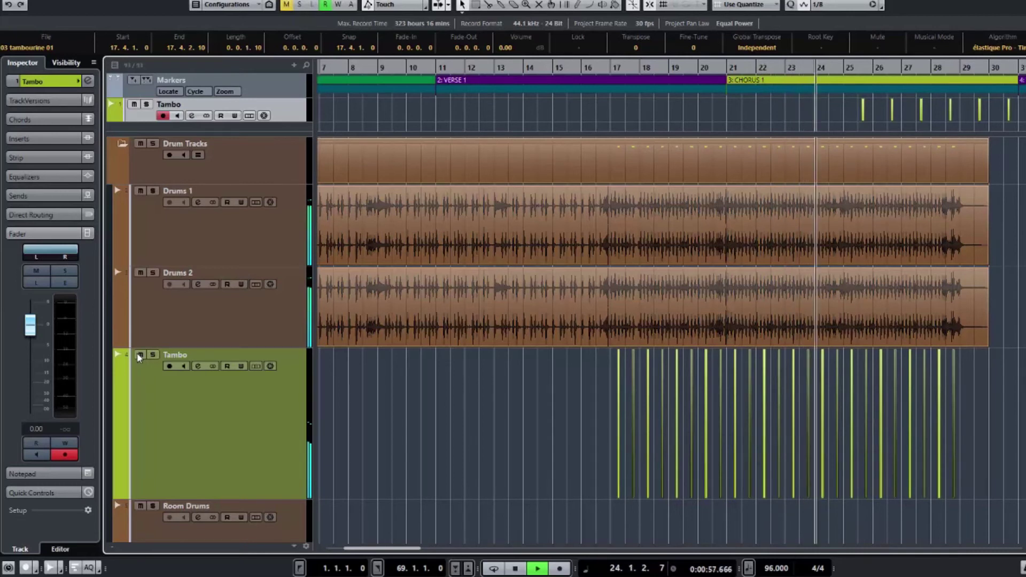
click(138, 354)
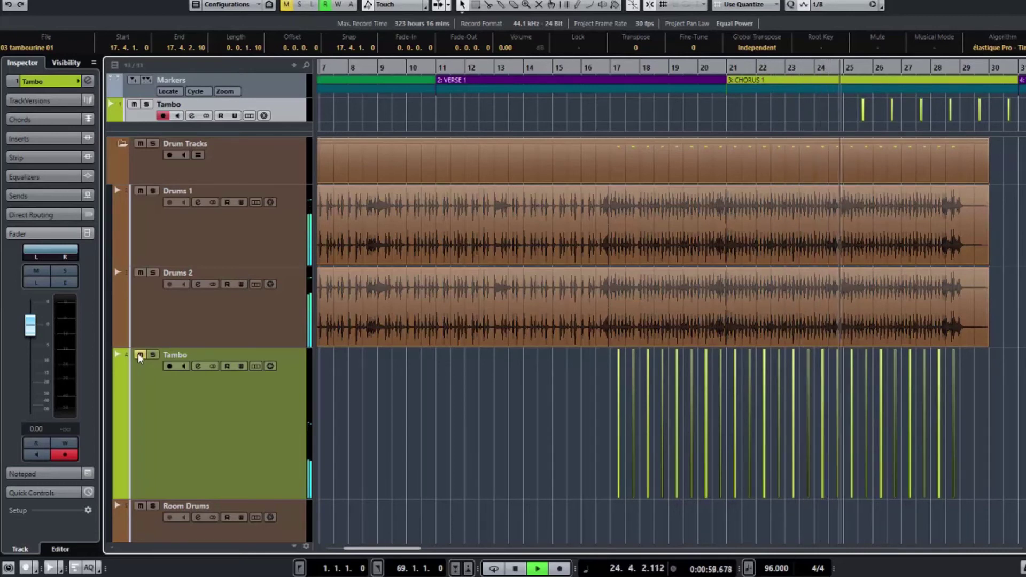
click(138, 353)
key(space)
Step: Play back from 15.1.4.115 and mute the Tambo track around bar 25 for comparison, then stop and unmute it
click(561, 122)
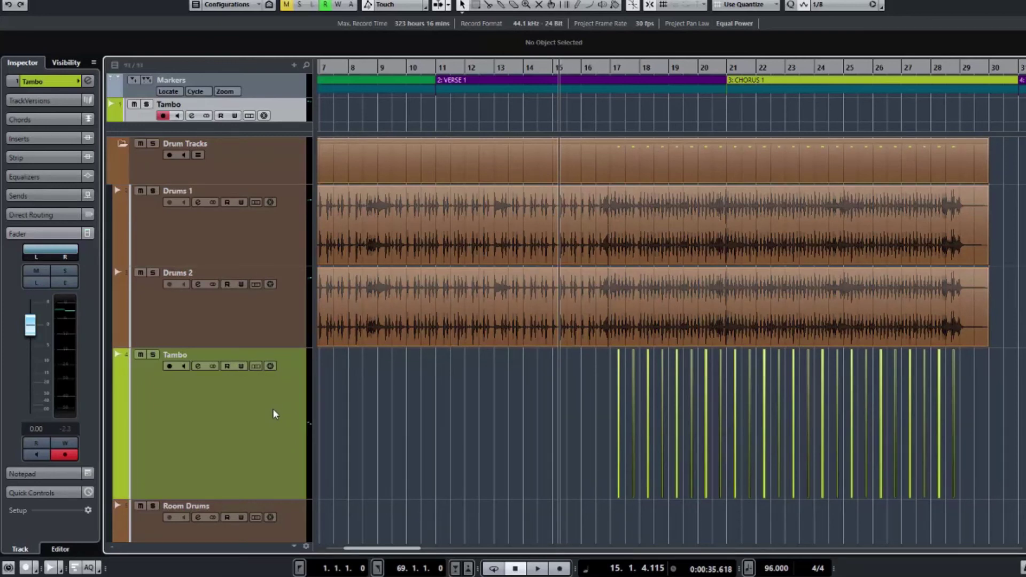
key(space)
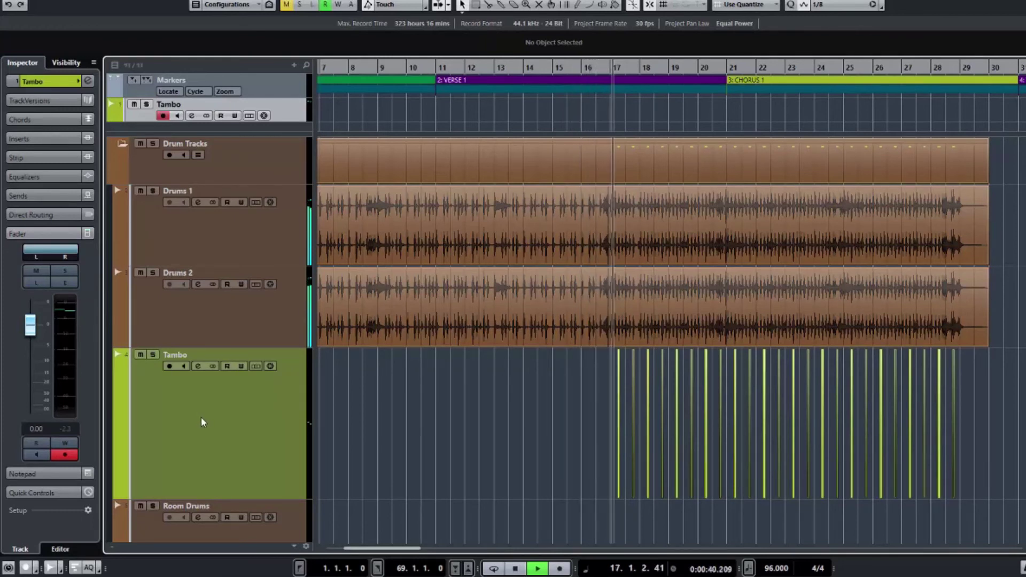
click(141, 356)
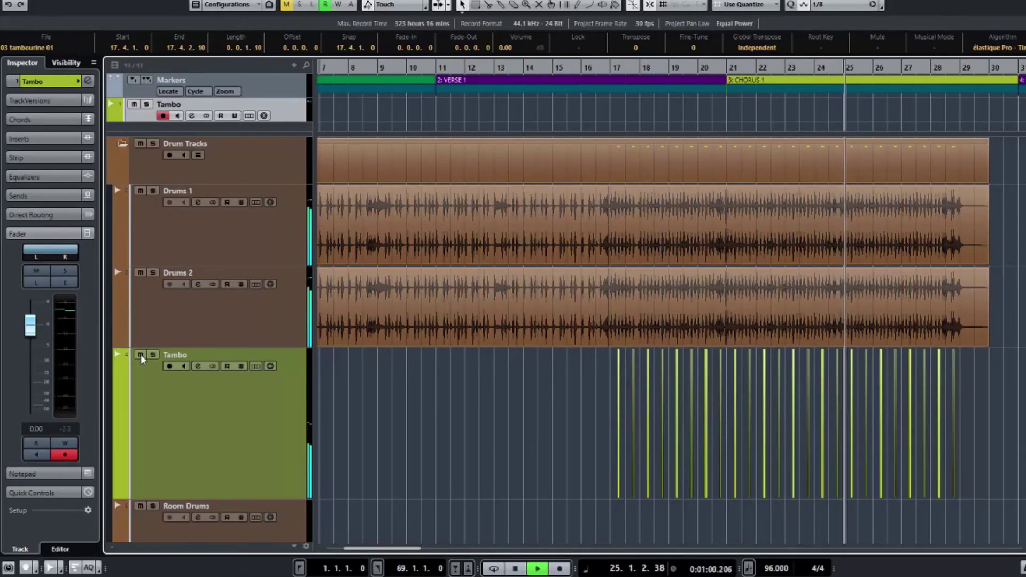
key(space)
click(140, 355)
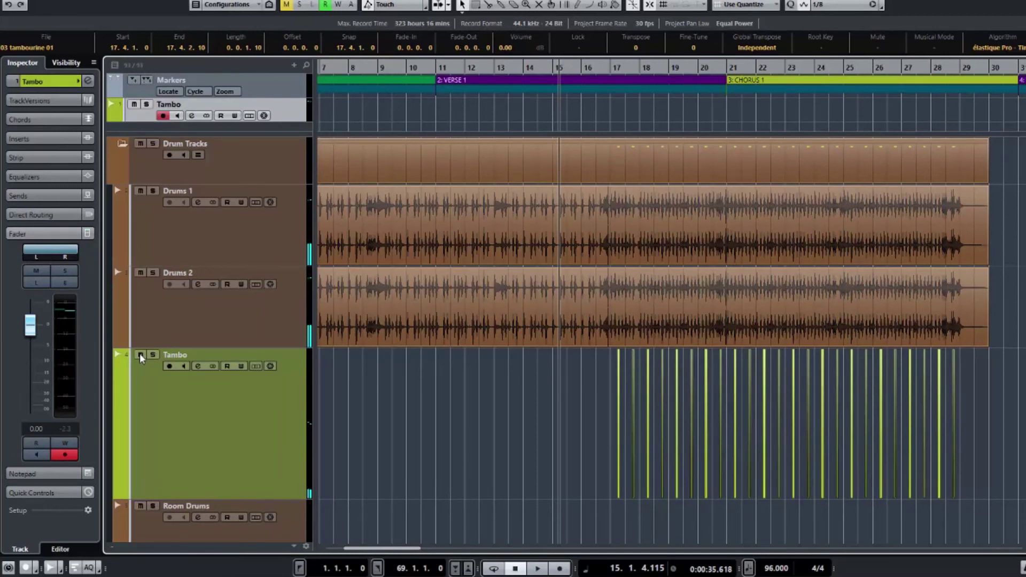